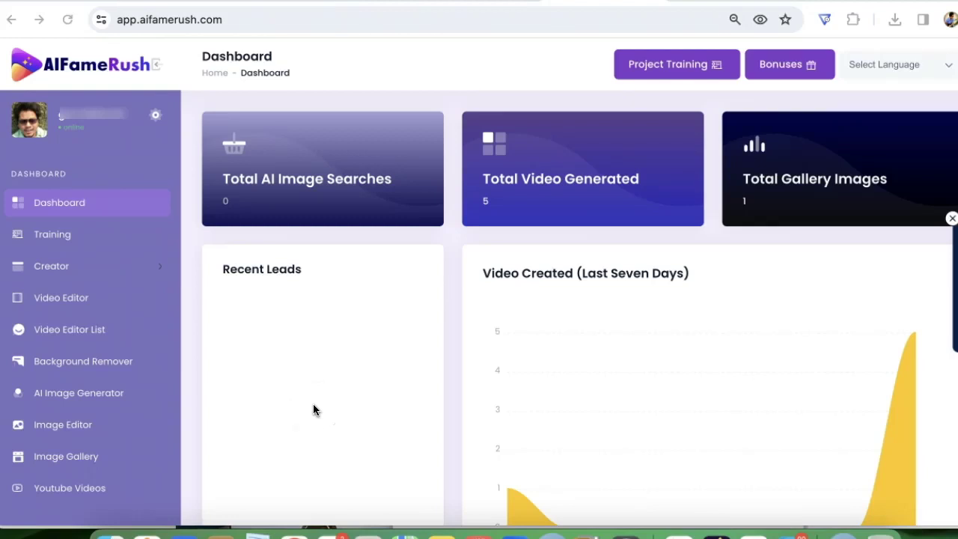
# Create a new project titled 'make money online' and continue to Step 2 Select Image
pyautogui.click(112, 274)
pyautogui.click(84, 300)
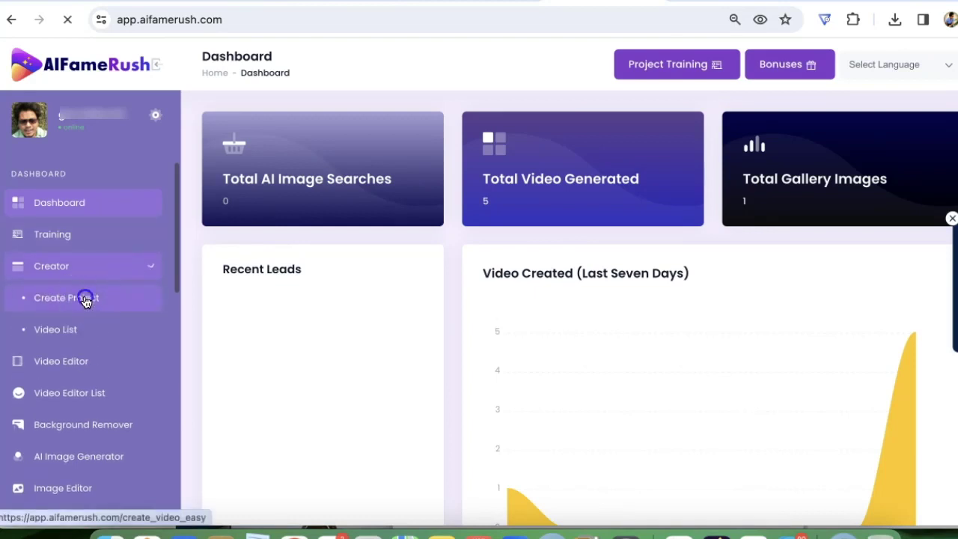
pyautogui.click(439, 283)
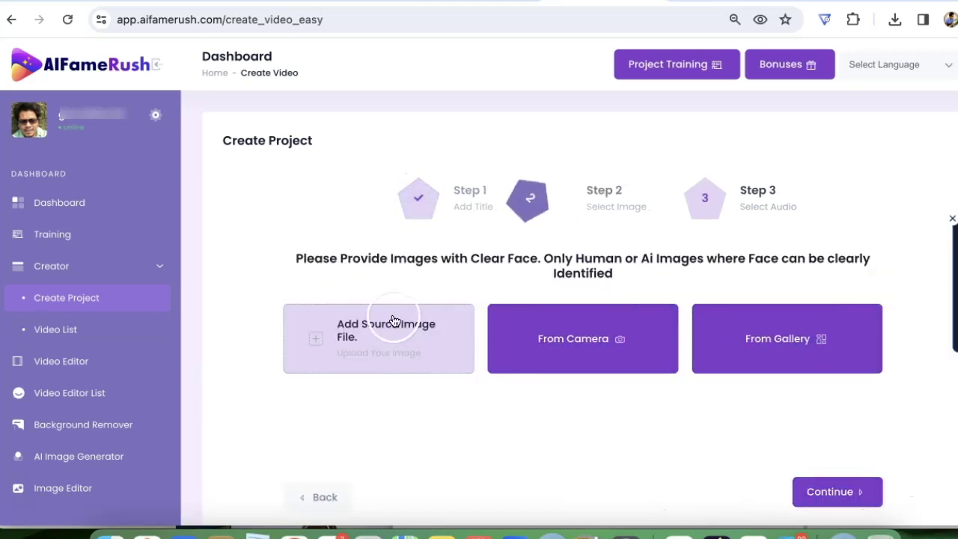
pyautogui.click(537, 352)
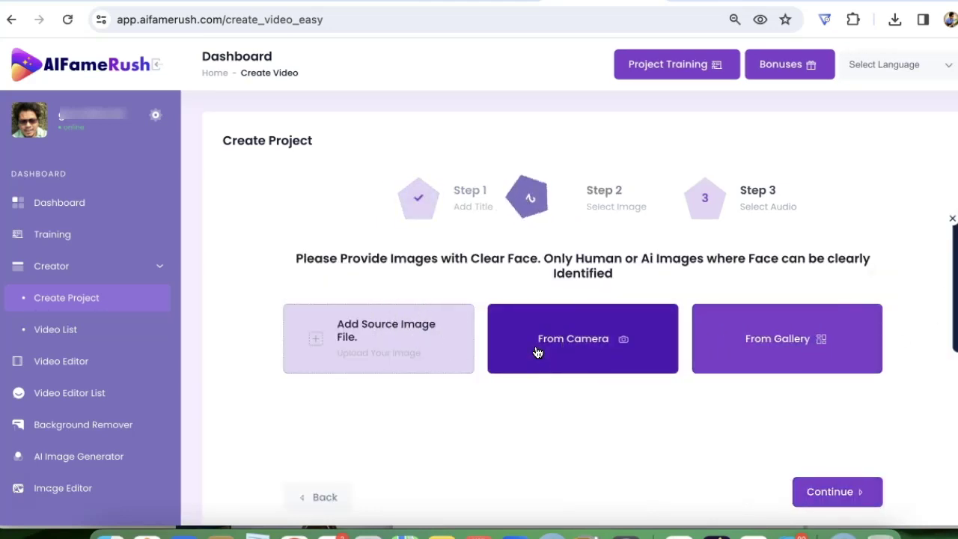
# Load influencer.jpg from Downloads as the source face, closing the gallery without choosing
pyautogui.click(348, 335)
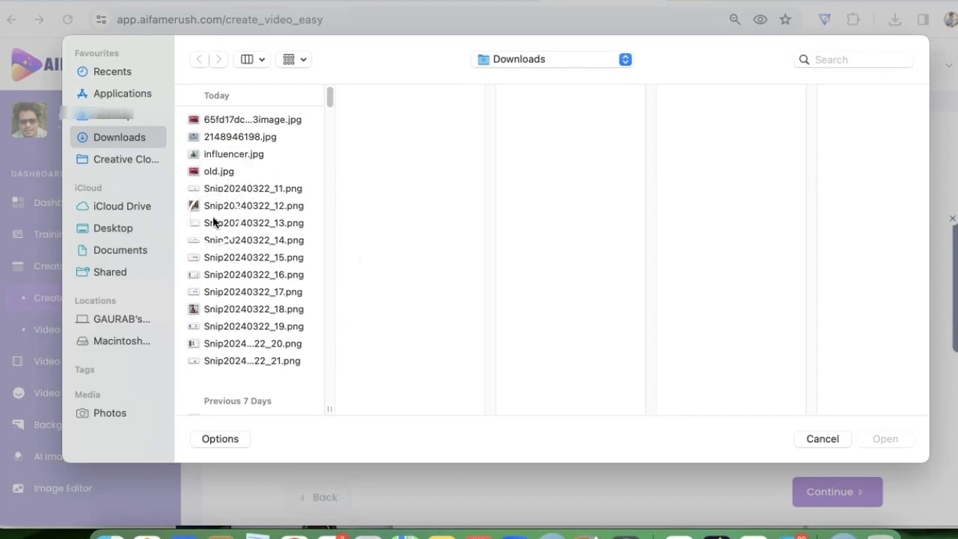
pyautogui.click(225, 153)
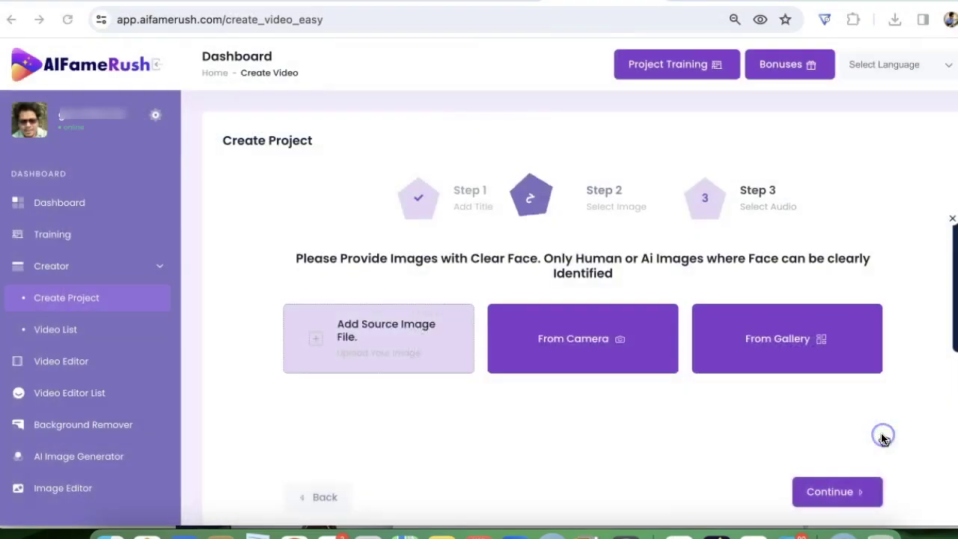
pyautogui.click(763, 370)
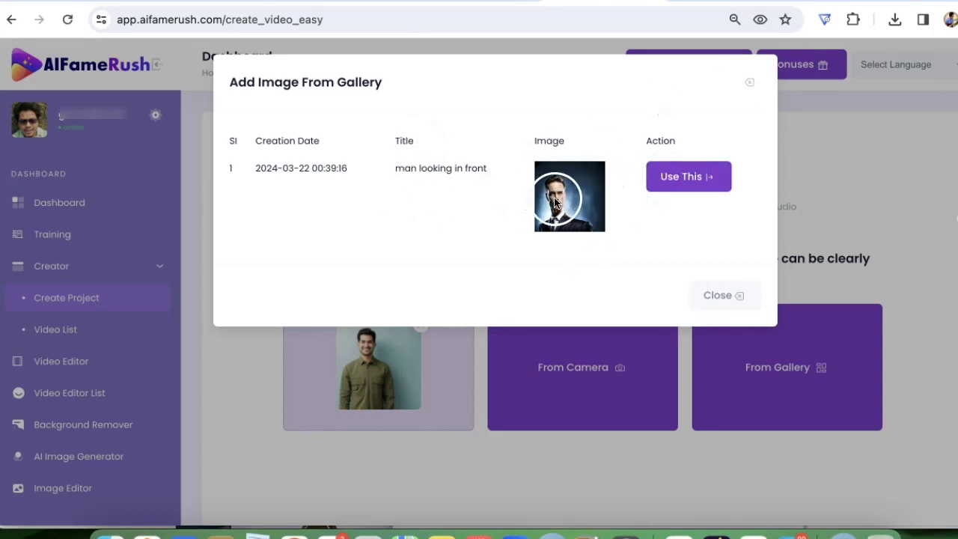
pyautogui.click(724, 295)
# Advance to the target image or video step, keeping the adult, male, reference face settings
pyautogui.click(310, 317)
pyautogui.scroll(-1, 310, 336)
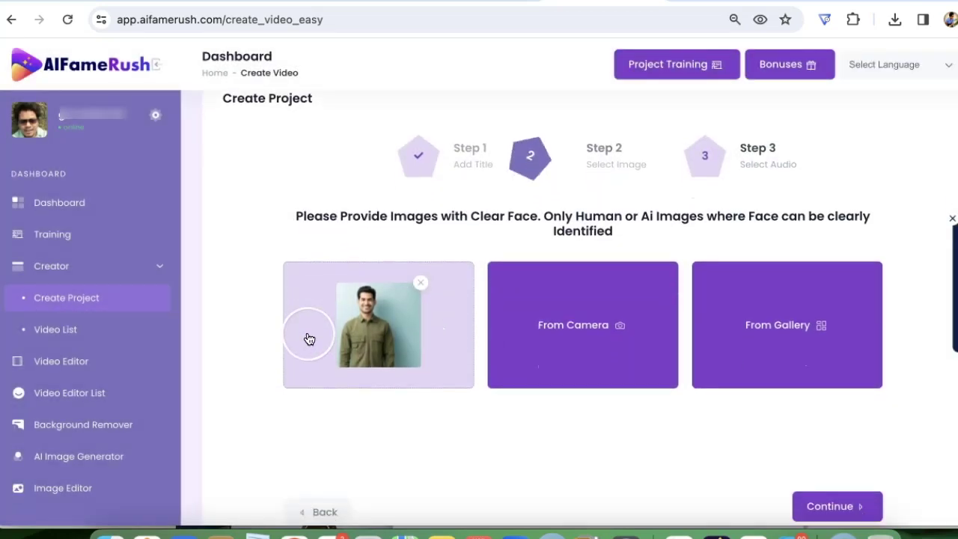
pyautogui.scroll(-1, 569, 419)
pyautogui.click(808, 483)
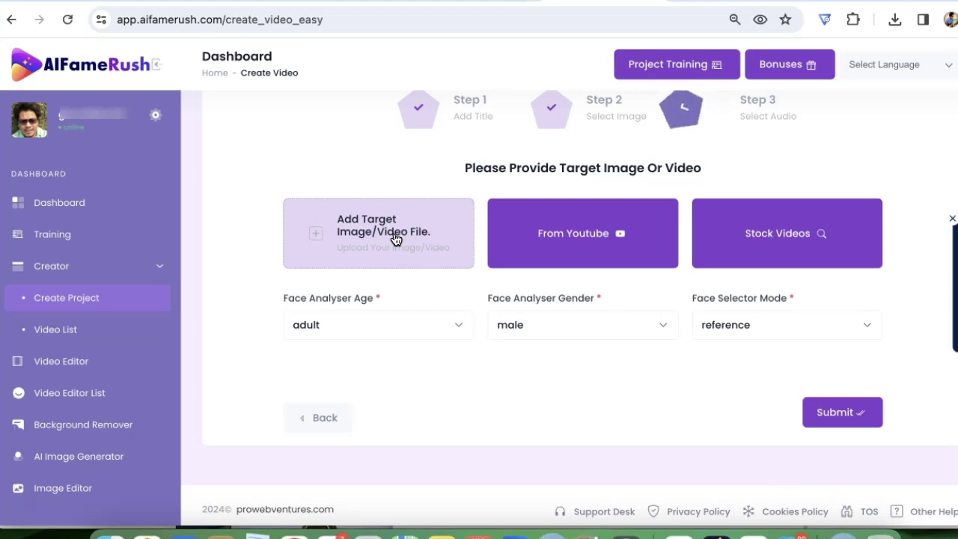
# Search YouTube for 'make money online' and preview one of the results
pyautogui.click(570, 232)
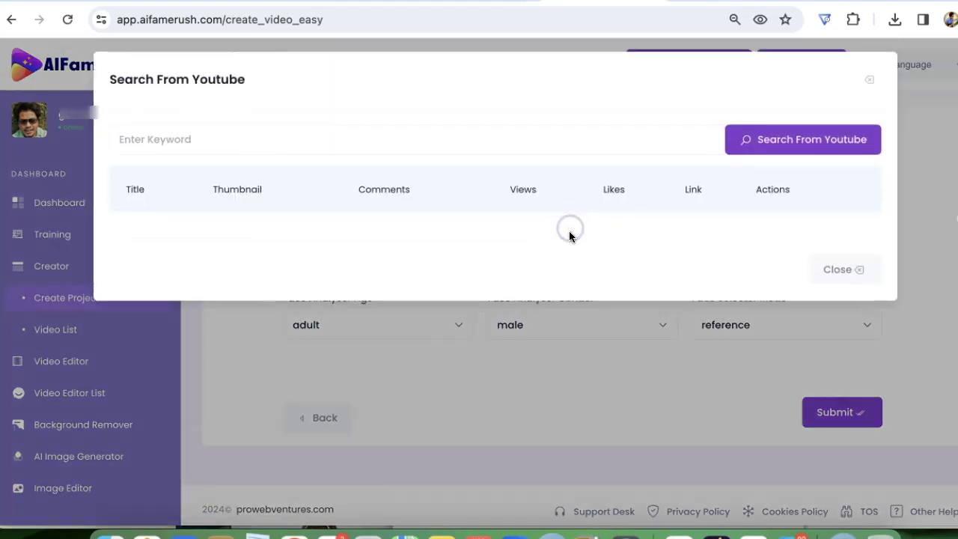
pyautogui.click(331, 131)
pyautogui.write('make ')
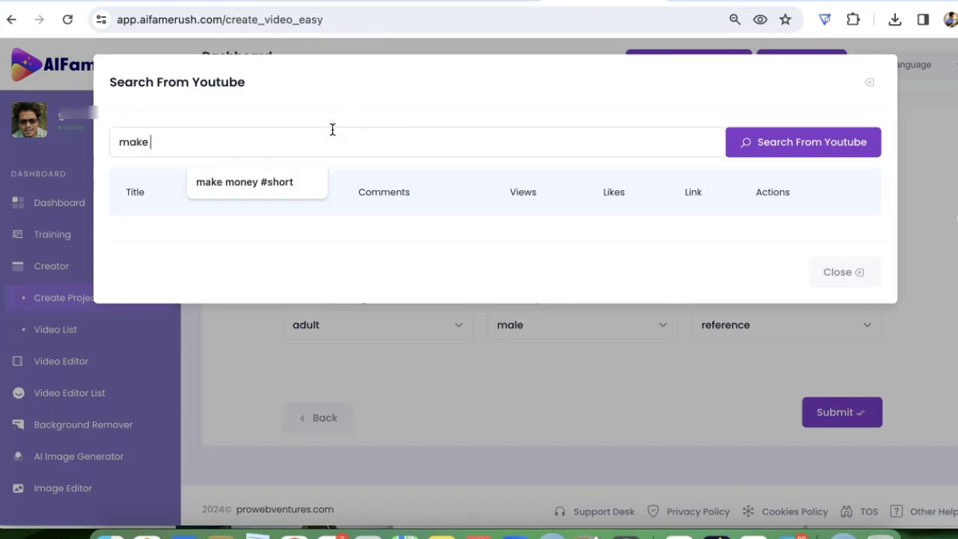
pyautogui.write('money online')
pyautogui.click(752, 142)
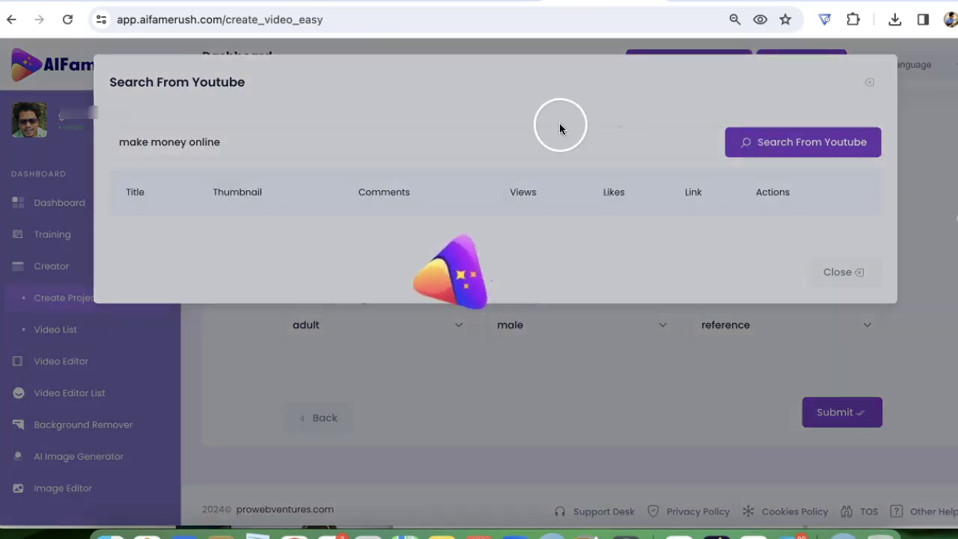
pyautogui.click(529, 236)
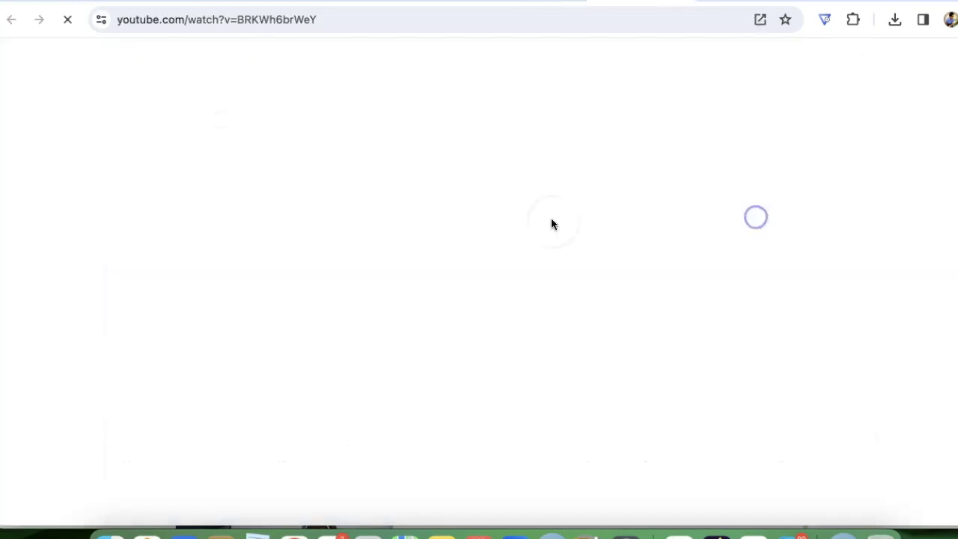
# Refine the YouTube search to 'make money online #short' and watch one of the shorts
pyautogui.click(271, 147)
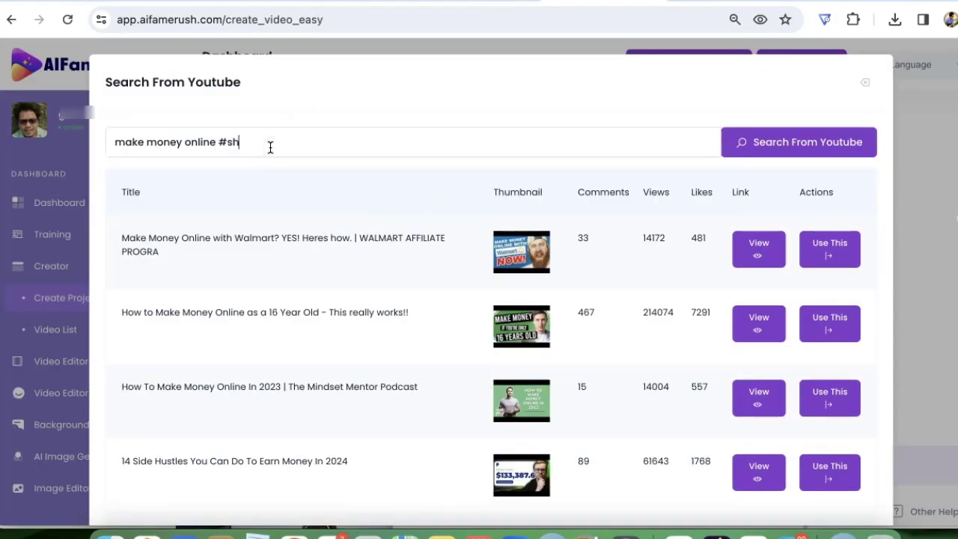
pyautogui.click(791, 157)
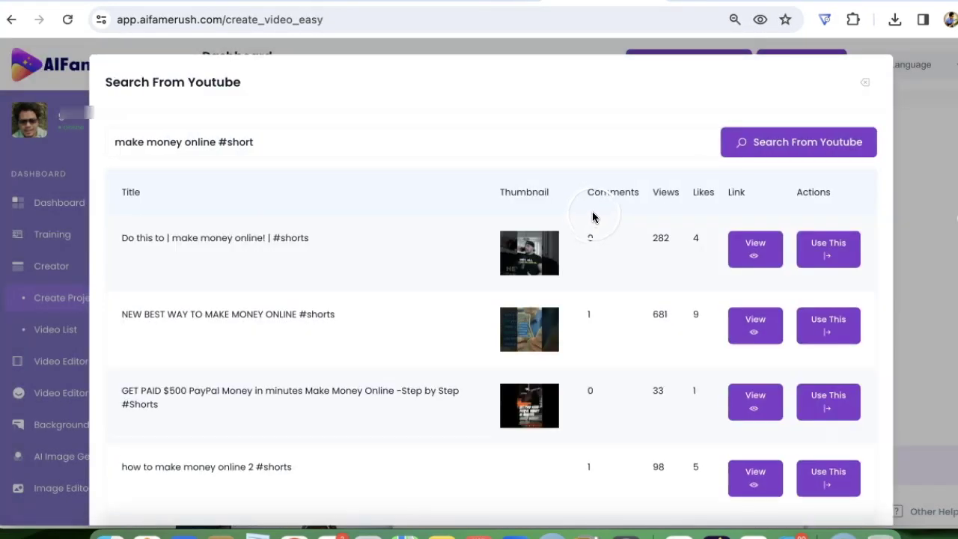
pyautogui.scroll(-4, 524, 352)
pyautogui.click(757, 275)
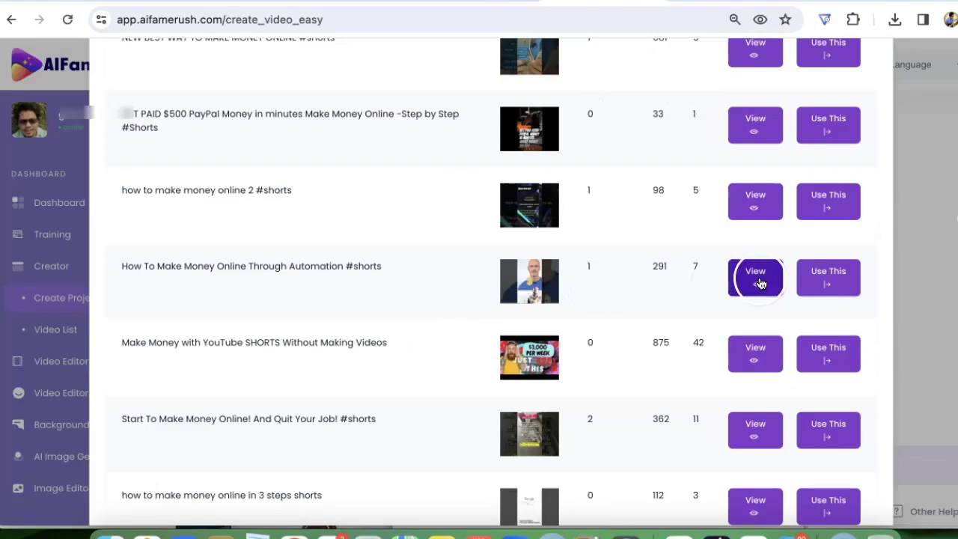
# Use the automation money short as target, keeping gender male and selector mode reference
pyautogui.click(813, 278)
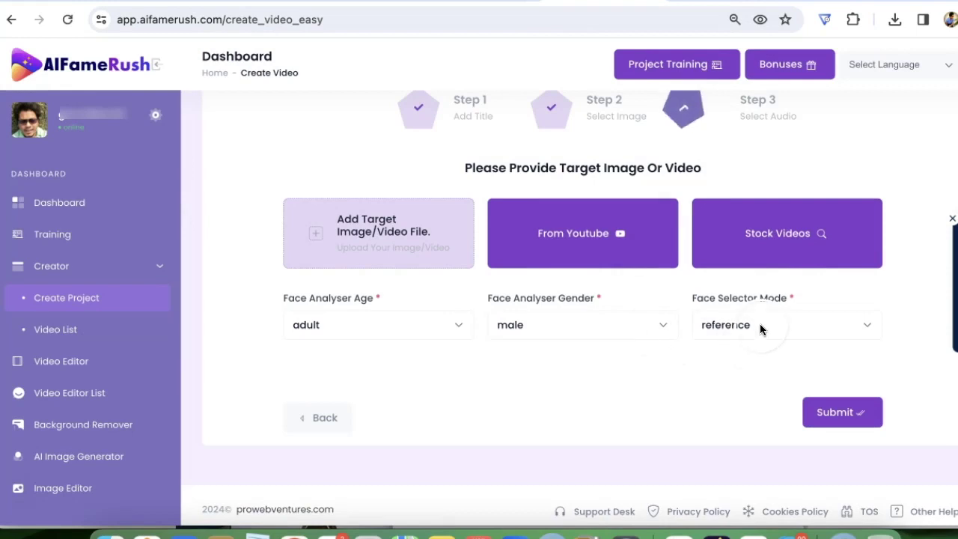
pyautogui.click(549, 325)
pyautogui.click(552, 325)
pyautogui.click(741, 328)
pyautogui.click(741, 325)
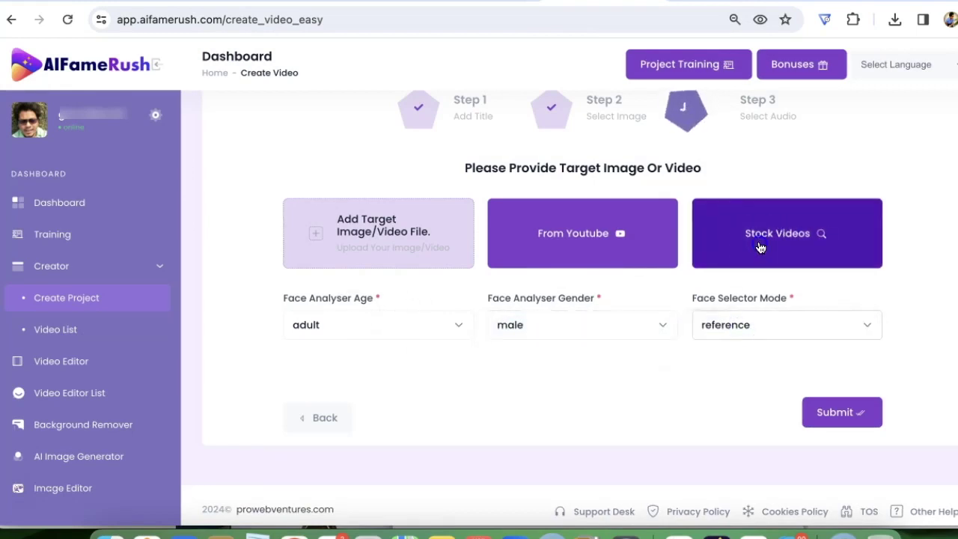
# Search stock videos for 'happy man' and pick a clip from the results
pyautogui.click(760, 247)
pyautogui.click(336, 144)
pyautogui.write('happy')
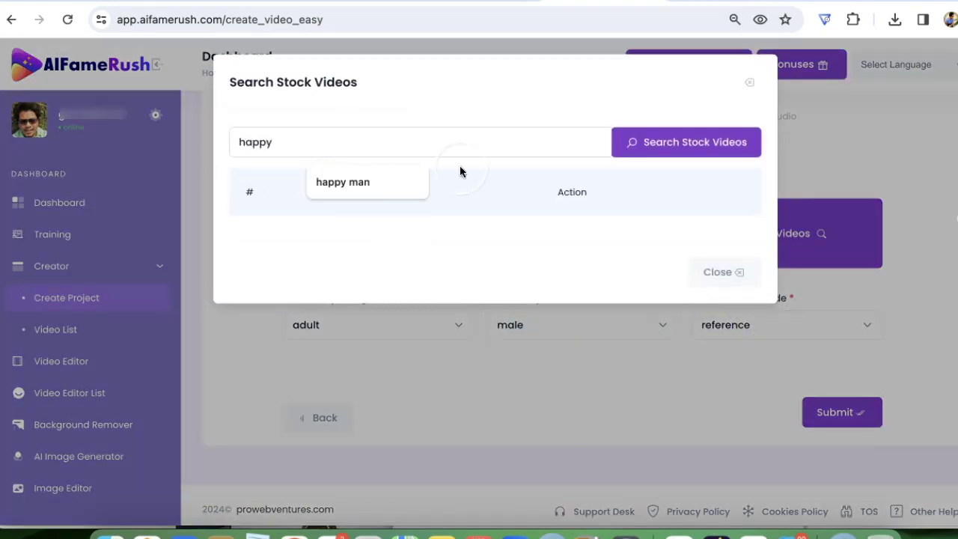
pyautogui.write(' man')
pyautogui.click(637, 142)
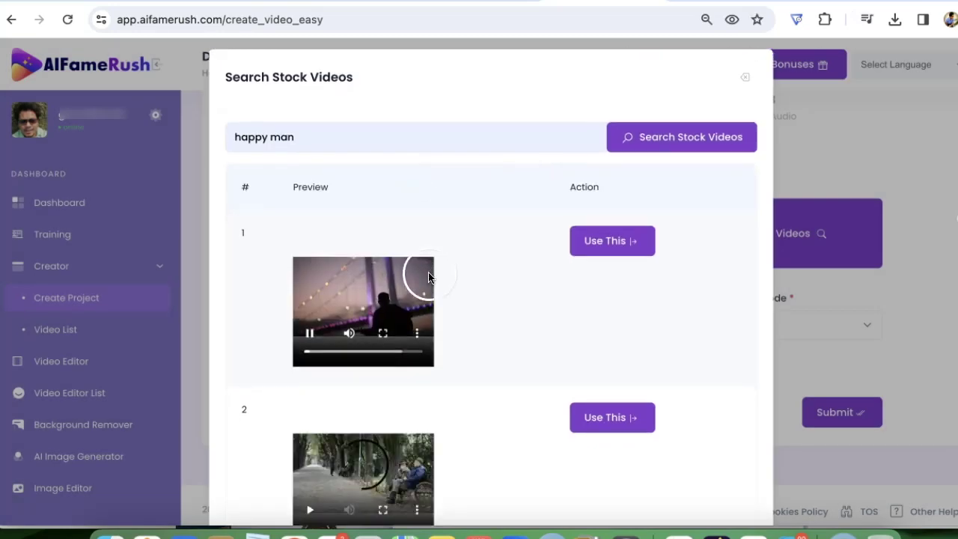
pyautogui.scroll(-20, 428, 277)
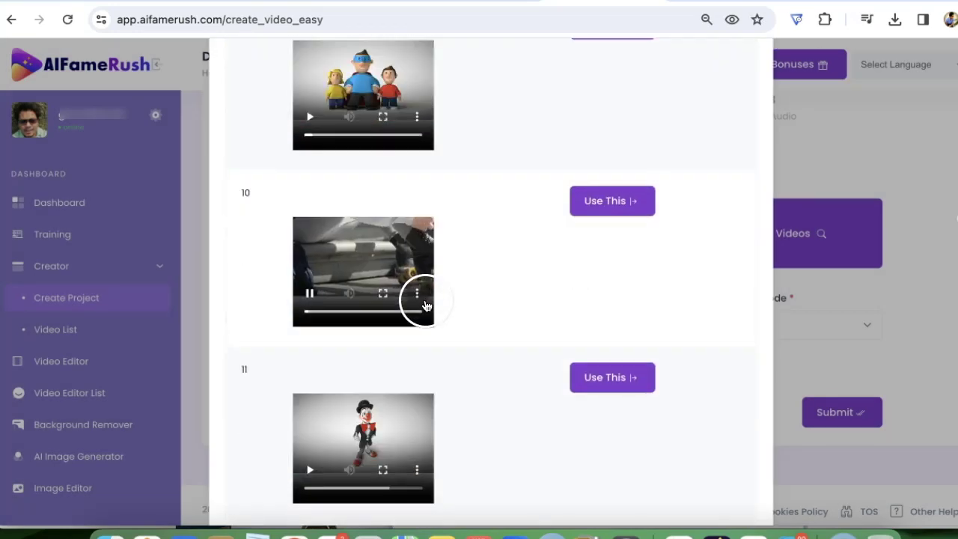
pyautogui.scroll(-5, 425, 306)
pyautogui.scroll(-3, 385, 381)
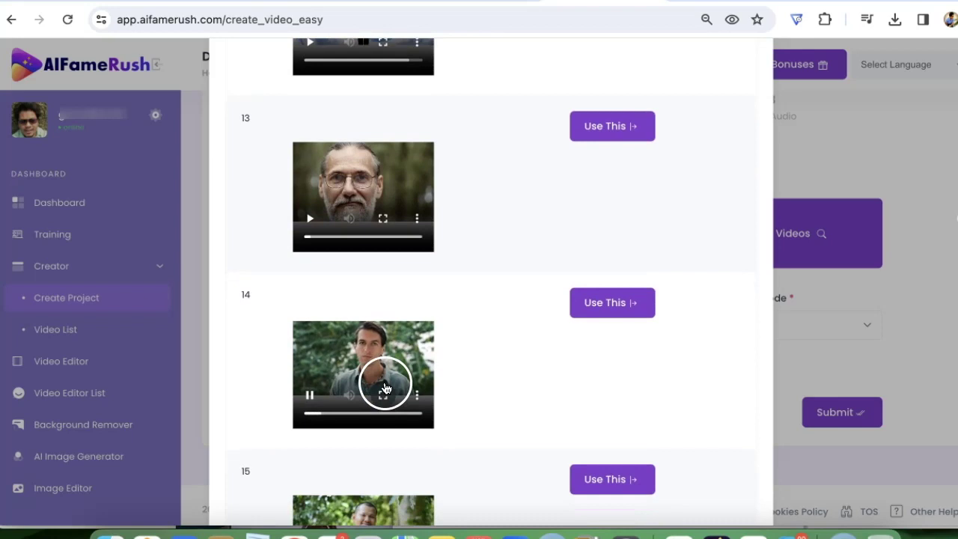
pyautogui.scroll(-1, 442, 342)
pyautogui.click(629, 254)
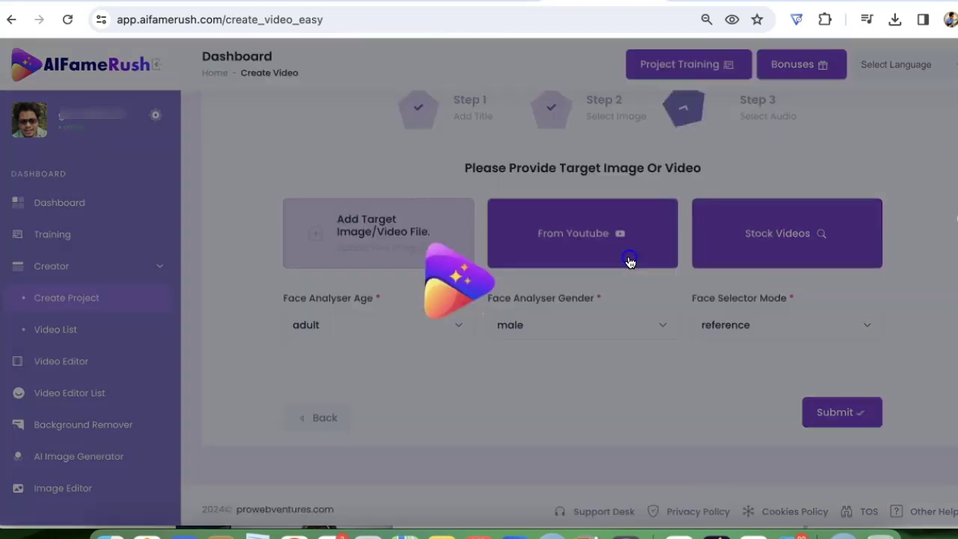
# Submit the 'make money online' face-swap for rendering, confirm success, and begin another project
pyautogui.click(842, 424)
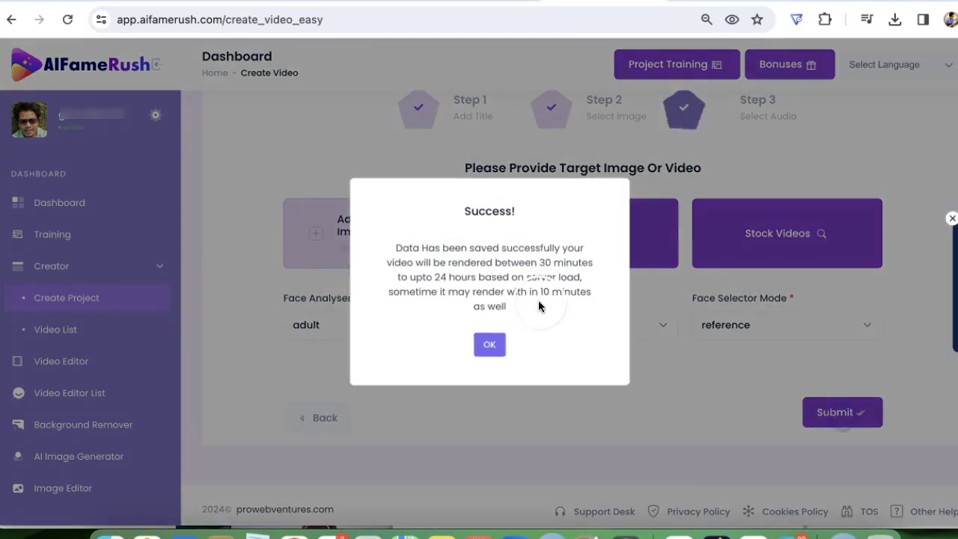
pyautogui.click(492, 347)
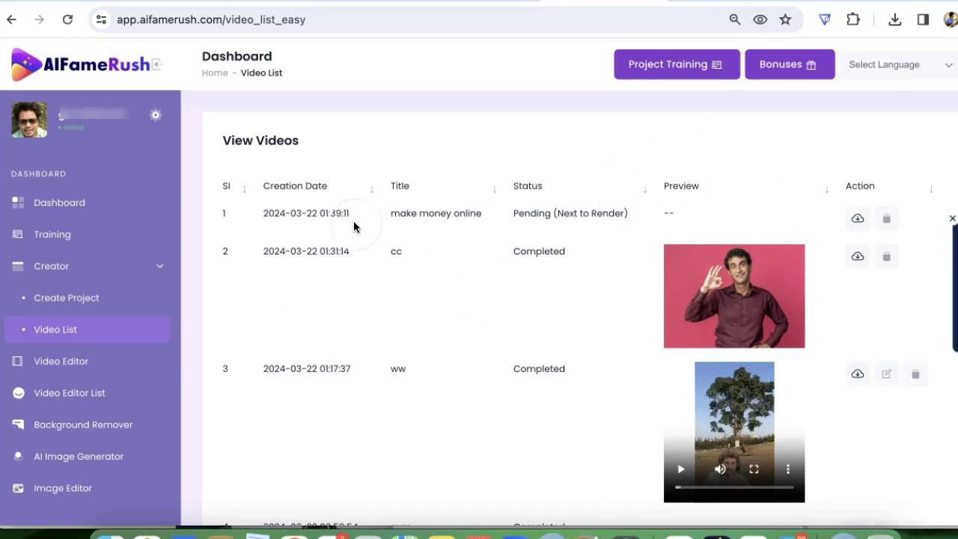
pyautogui.click(102, 300)
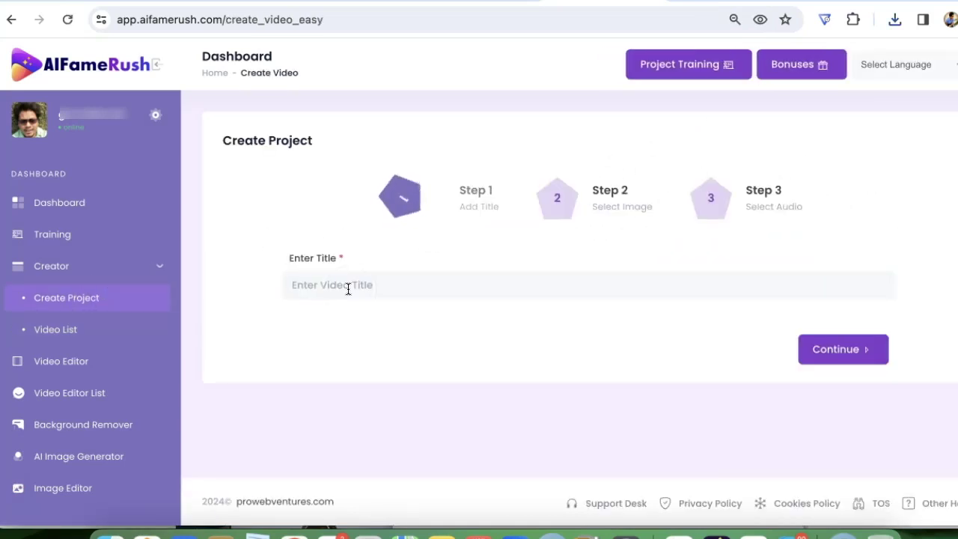
# Title the new project 'car' and set influencer.jpg as its source face
pyautogui.click(349, 286)
pyautogui.write('car')
pyautogui.click(861, 351)
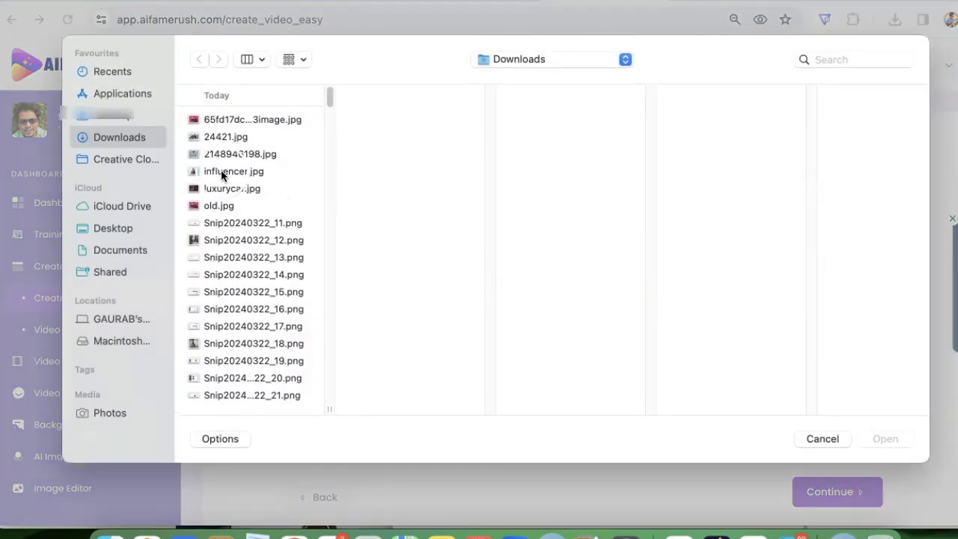
pyautogui.click(221, 173)
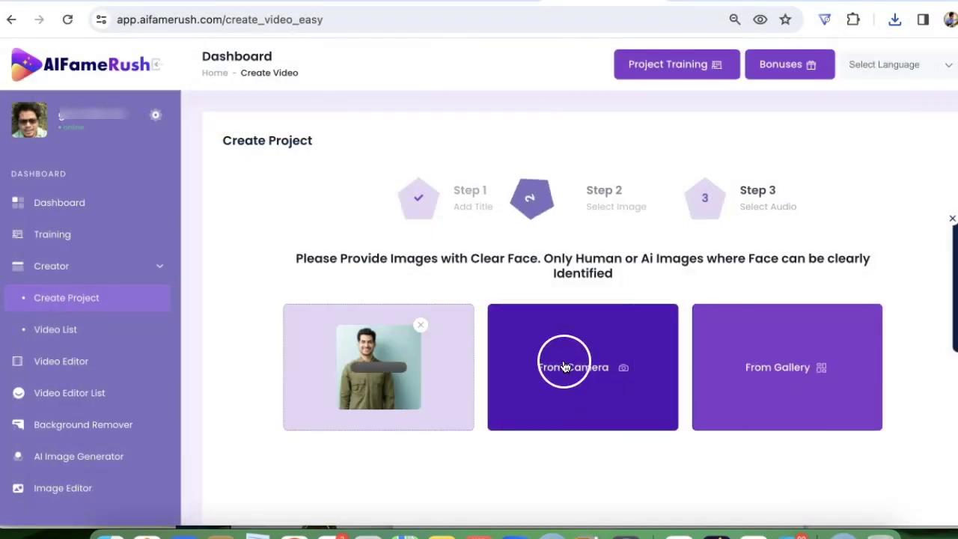
pyautogui.click(830, 488)
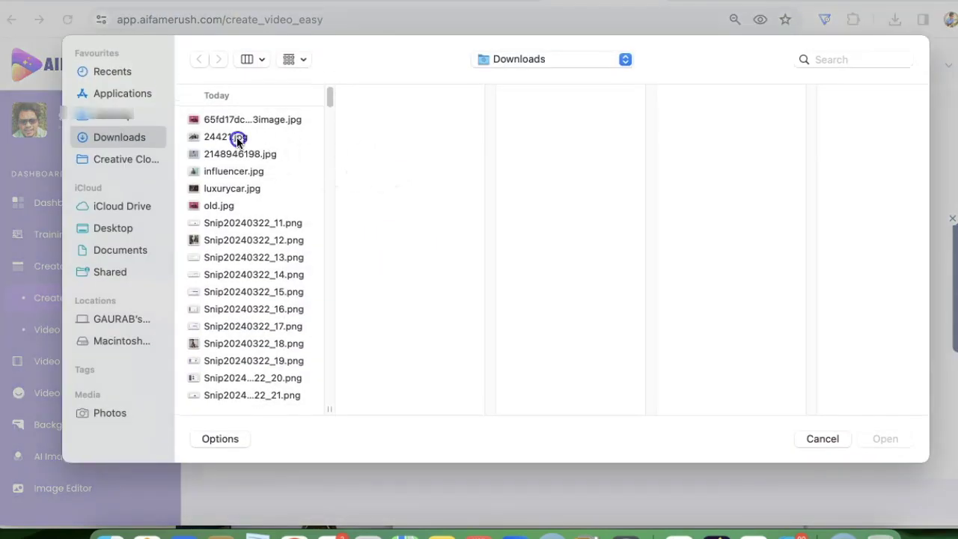
# Set luxurycar.jpg as the target image and submit the car project for rendering
pyautogui.click(238, 136)
pyautogui.click(240, 120)
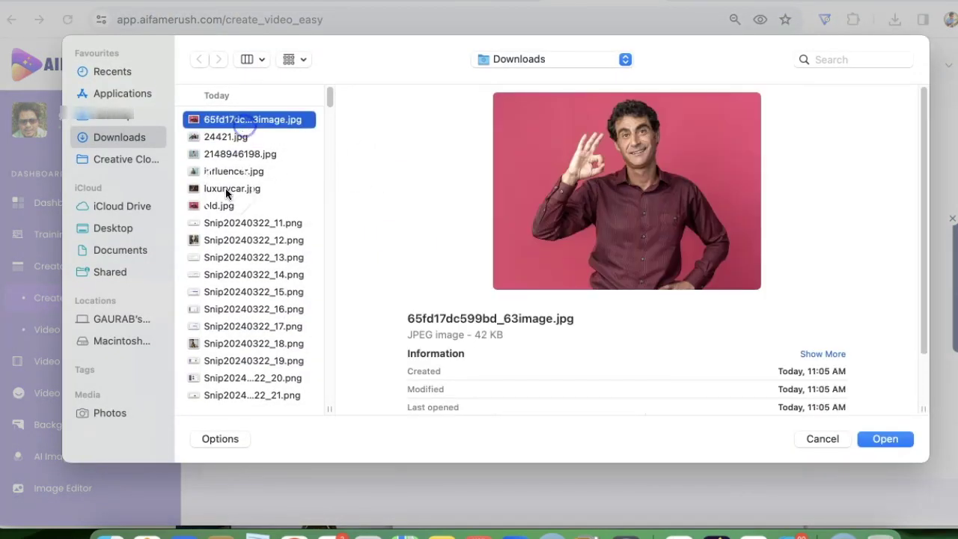
pyautogui.click(229, 191)
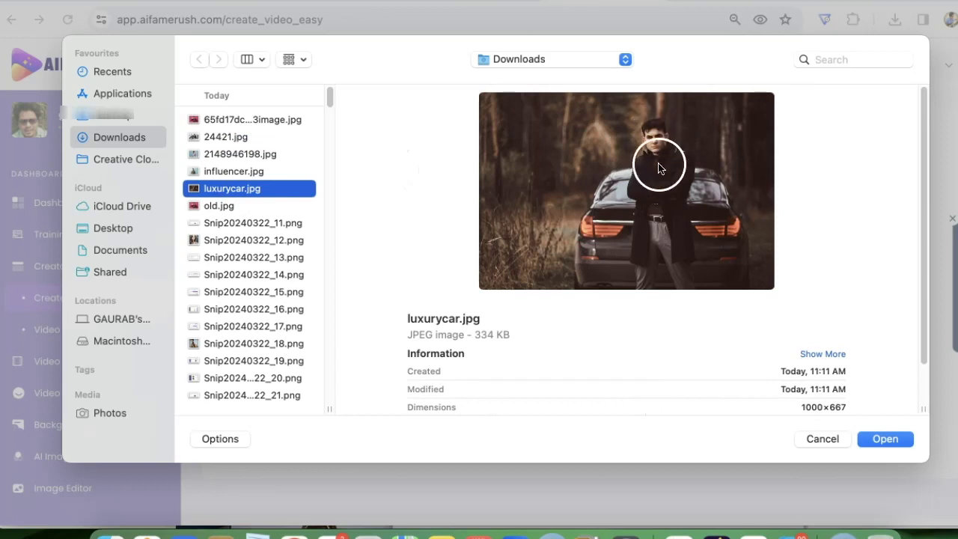
pyautogui.click(885, 440)
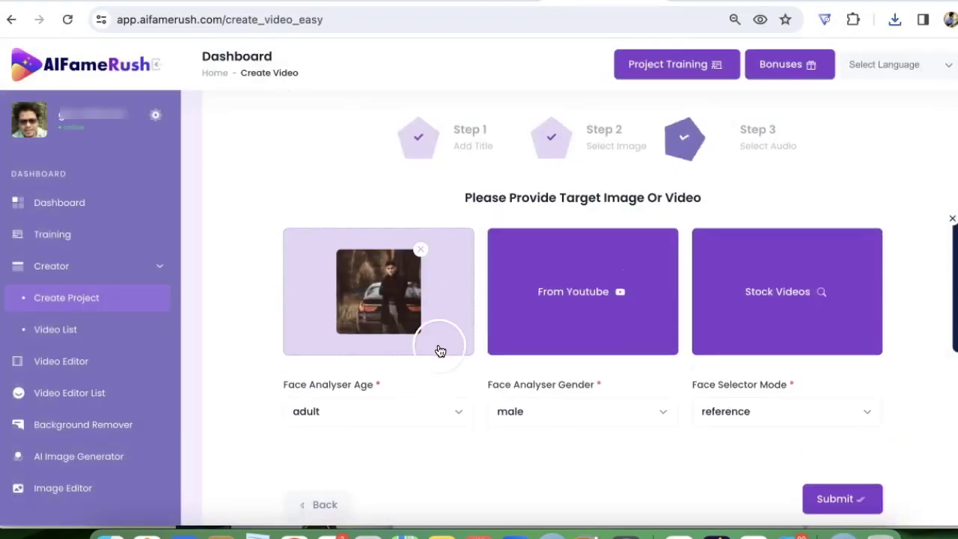
pyautogui.scroll(-1, 520, 477)
pyautogui.click(834, 479)
pyautogui.click(490, 349)
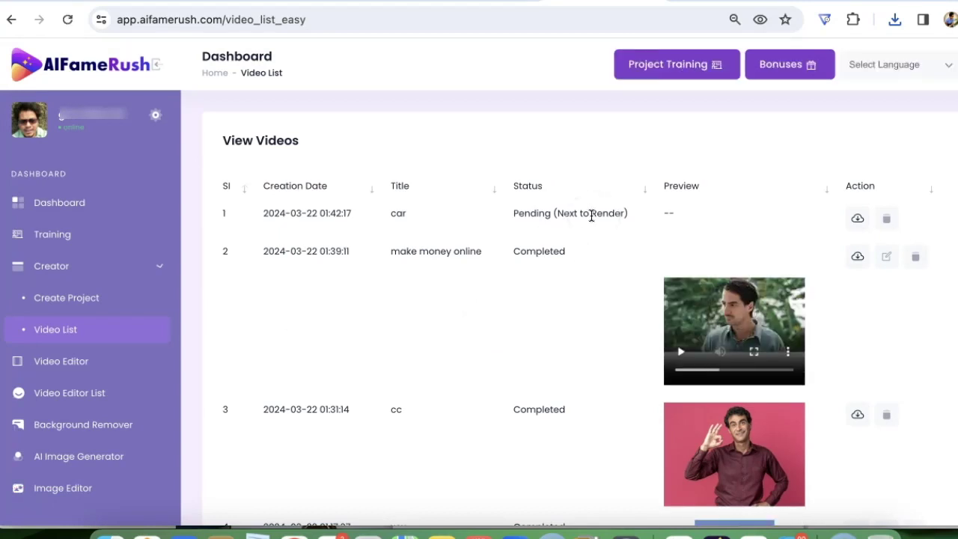
# Open the AI Image Generator and browse its art styles, leaving SDXL (Recommended) selected
pyautogui.scroll(-1, 124, 291)
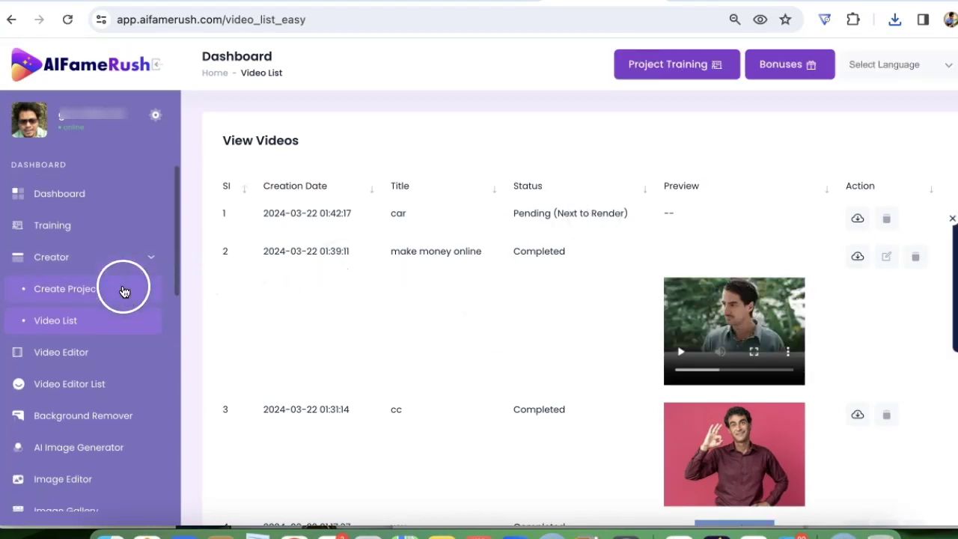
pyautogui.click(125, 428)
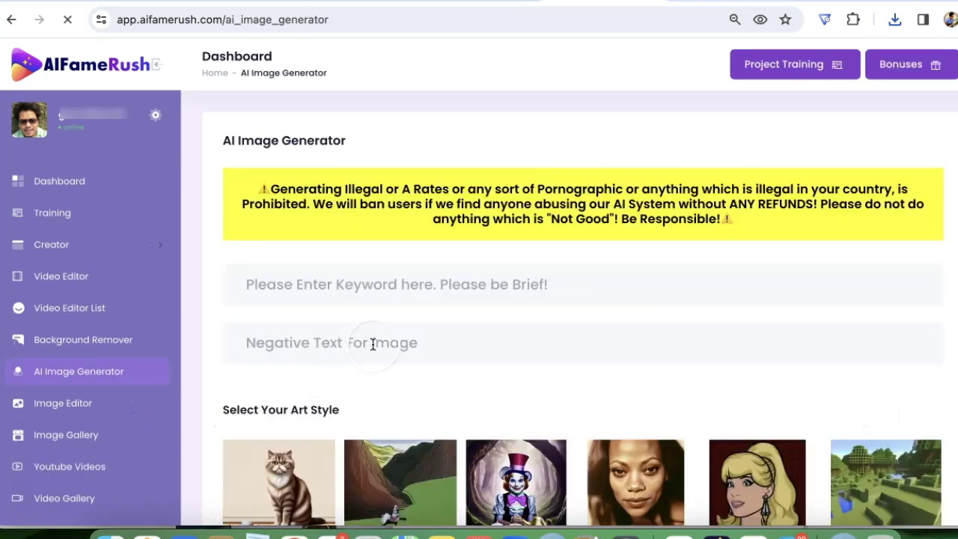
pyautogui.scroll(-3, 375, 346)
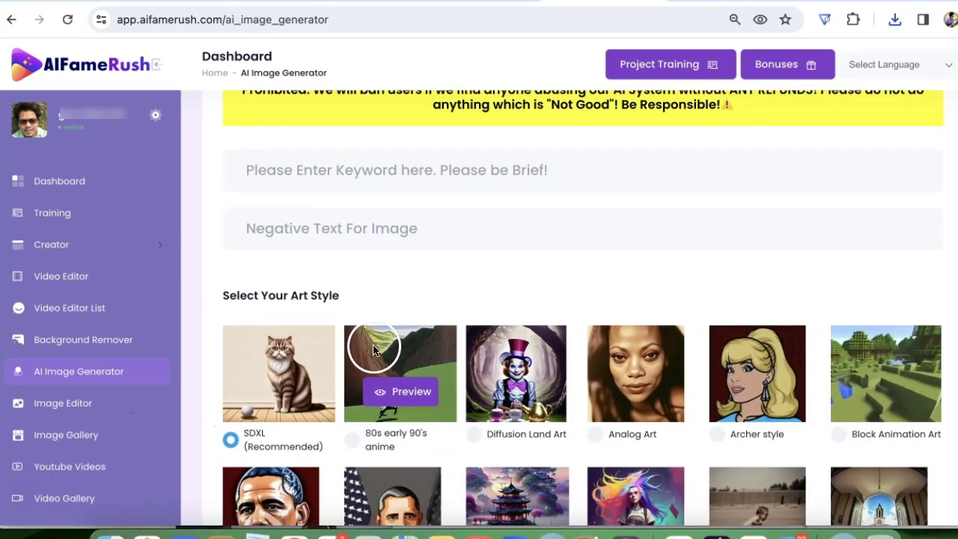
pyautogui.scroll(1, 423, 312)
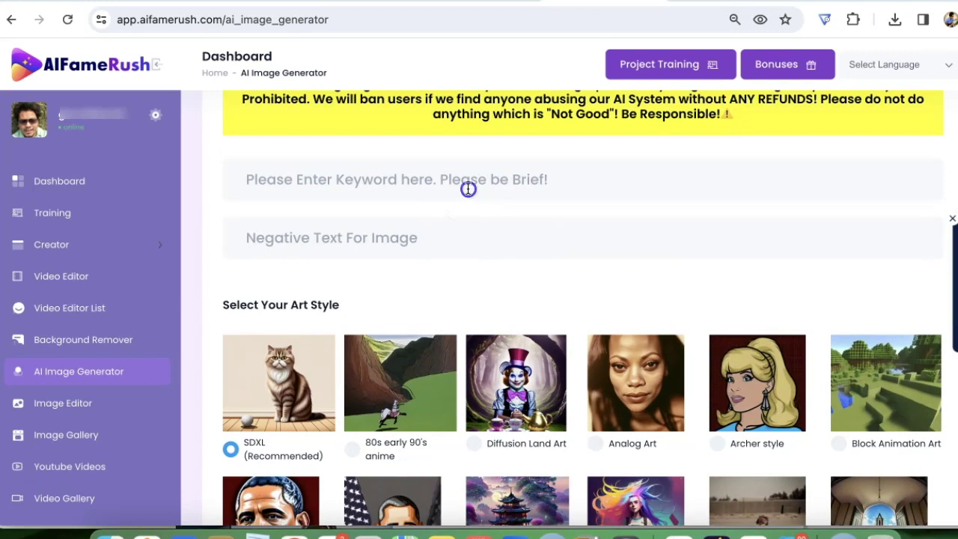
pyautogui.click(469, 188)
pyautogui.click(545, 292)
pyautogui.scroll(-1, 542, 289)
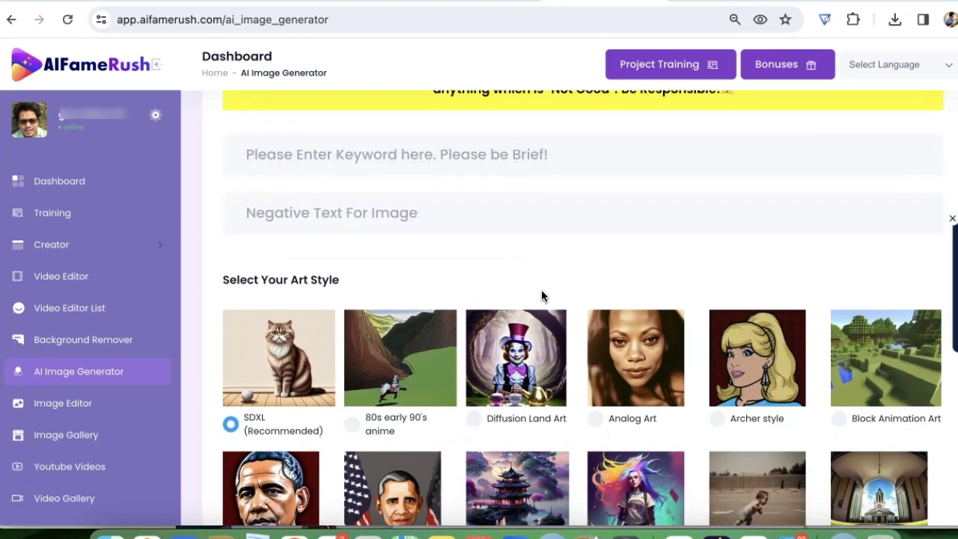
pyautogui.scroll(-1, 539, 293)
pyautogui.click(535, 298)
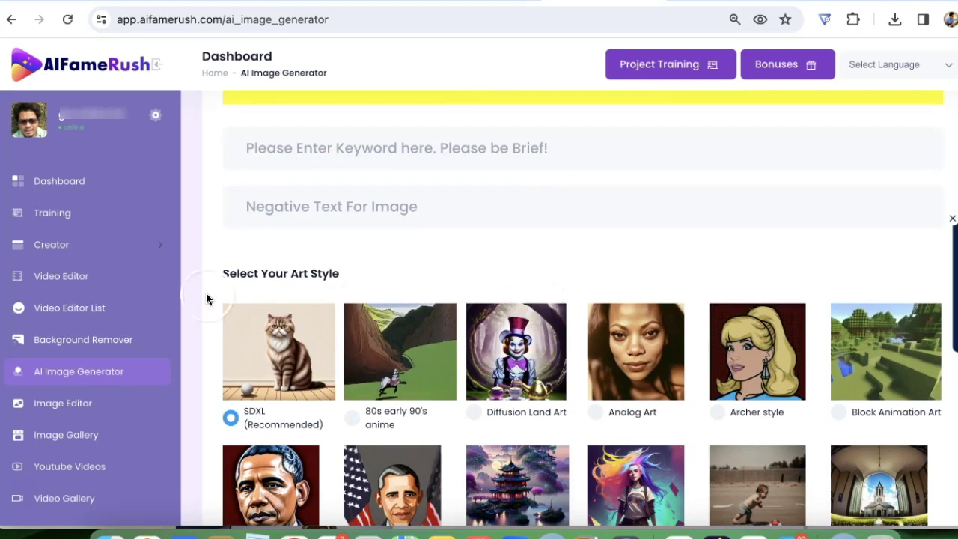
# Go to Creator's Video List and play the 'make money online' preview full screen
pyautogui.click(82, 261)
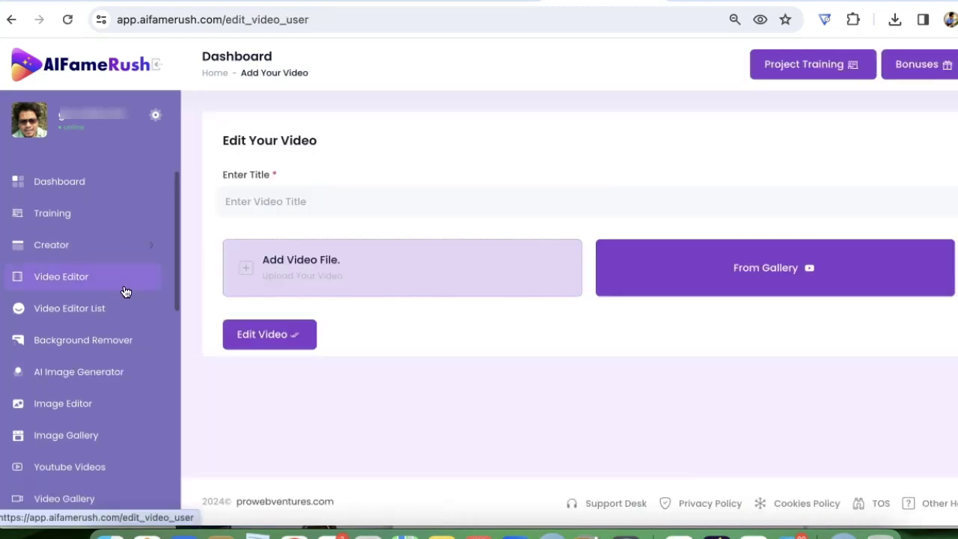
pyautogui.click(114, 301)
pyautogui.click(132, 247)
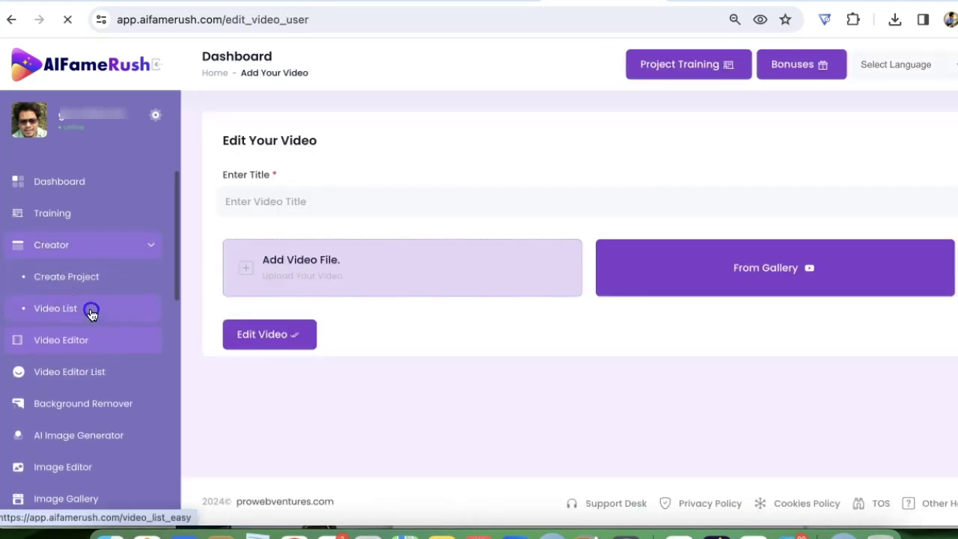
pyautogui.click(150, 309)
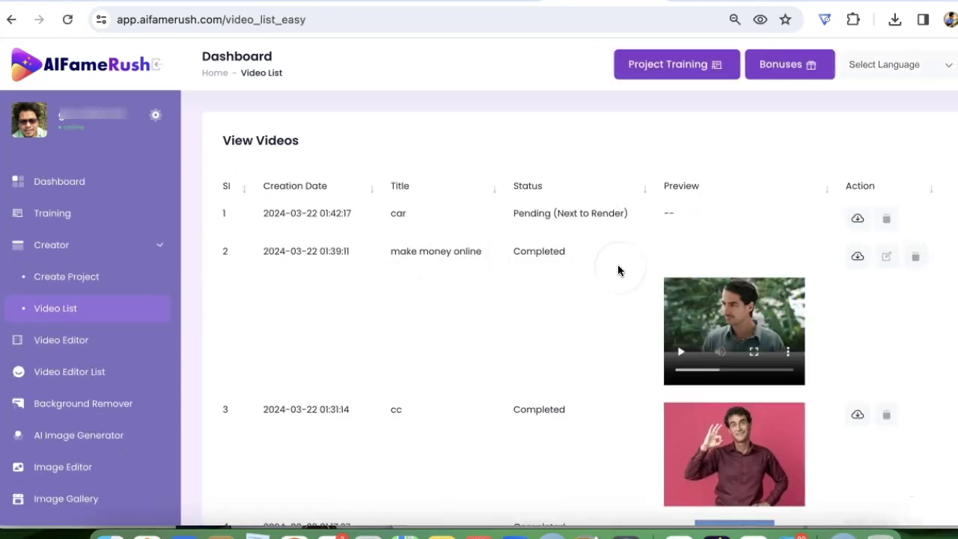
pyautogui.scroll(-1, 668, 315)
pyautogui.click(753, 337)
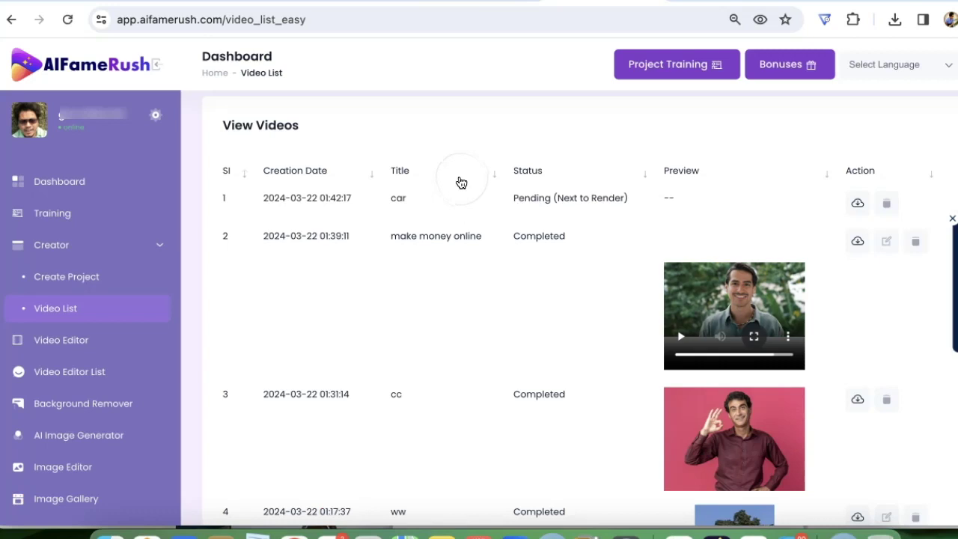
# Open the 'make money online' video for editing, retitle it 'rfwer', and add placeholder text
pyautogui.click(885, 245)
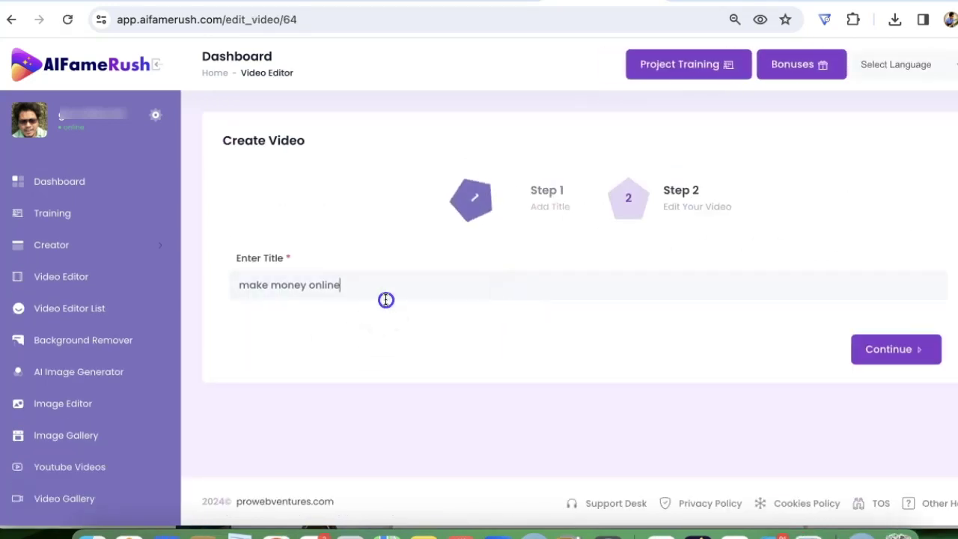
pyautogui.moveTo(385, 300); pyautogui.dragTo(98, 274)
pyautogui.write('rfwer')
pyautogui.click(876, 353)
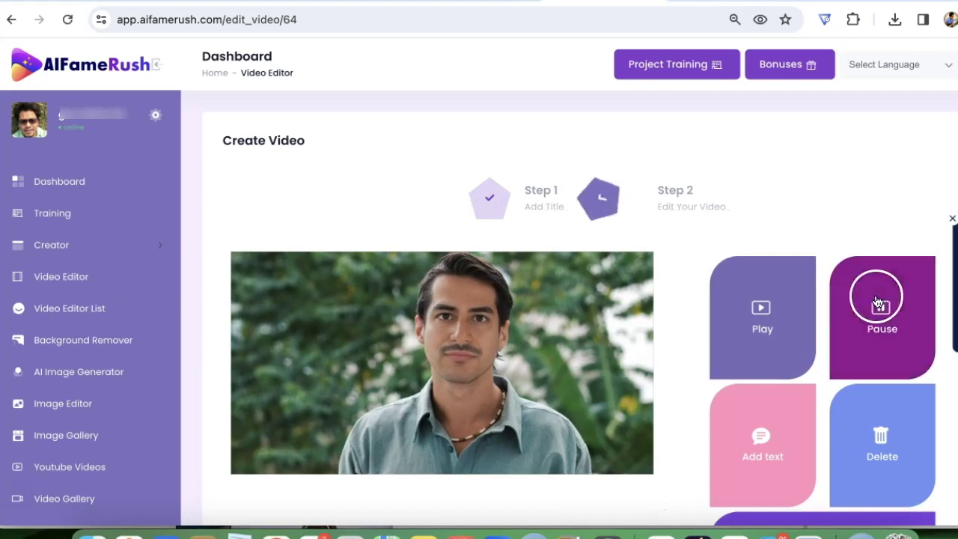
pyautogui.scroll(-1, 743, 342)
pyautogui.click(763, 351)
# Add a smiley and a red arrow sticker to the video
pyautogui.scroll(-3, 815, 458)
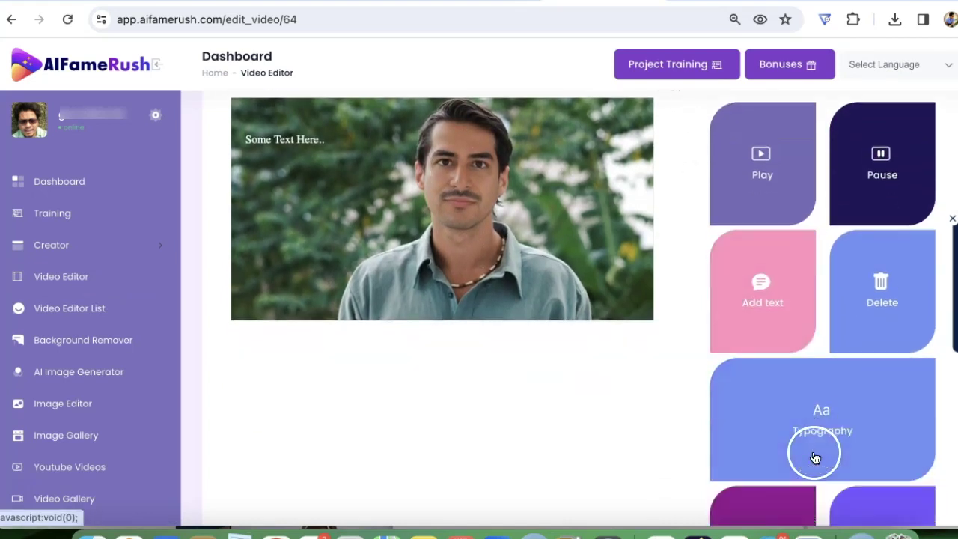
pyautogui.scroll(-3, 814, 458)
pyautogui.click(791, 337)
pyautogui.moveTo(770, 386); pyautogui.dragTo(584, 292)
pyautogui.click(816, 287)
pyautogui.click(865, 374)
# Add the social media icons set and the red Subscribe sticker to the video
pyautogui.click(871, 289)
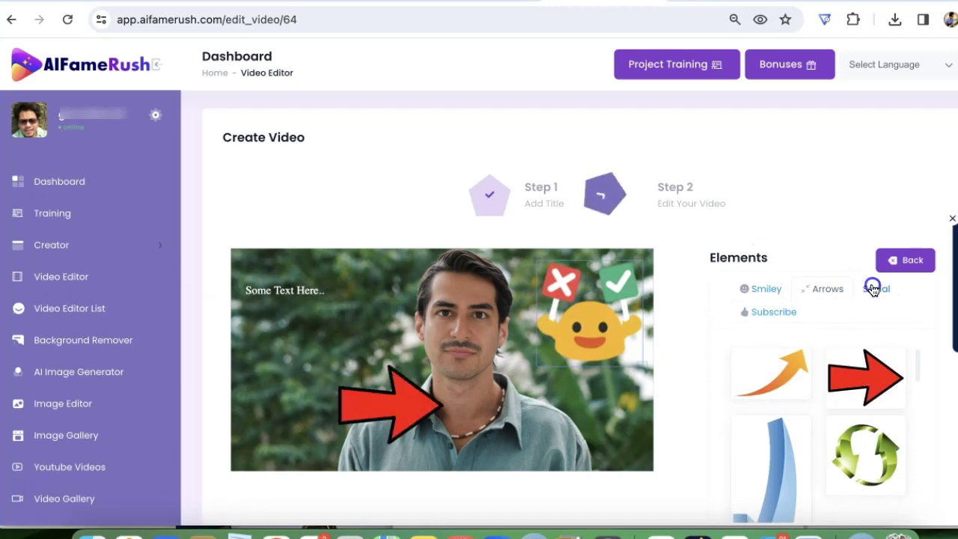
pyautogui.moveTo(861, 434); pyautogui.dragTo(494, 434)
pyautogui.click(768, 311)
pyautogui.moveTo(865, 449); pyautogui.dragTo(395, 454)
pyautogui.click(906, 260)
pyautogui.scroll(-5, 853, 374)
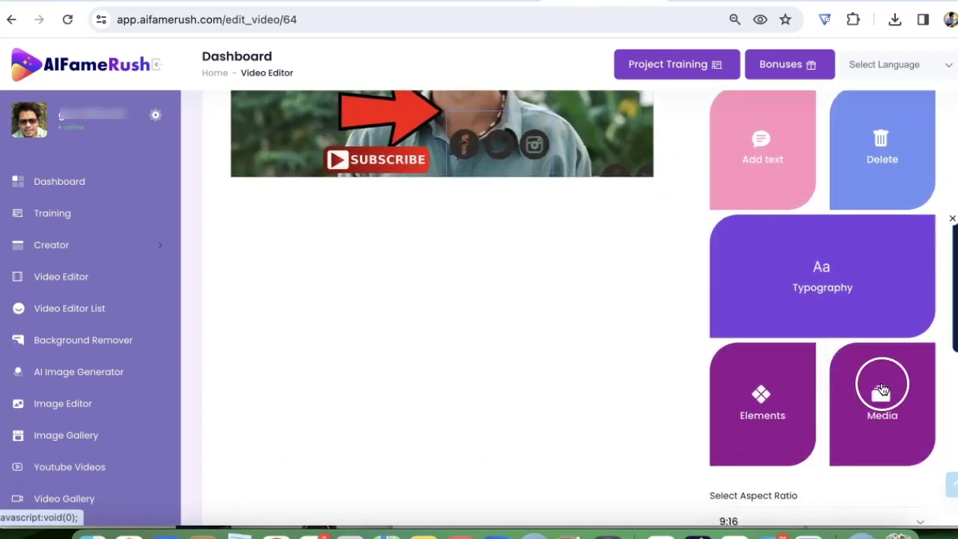
# Search Media for 'money' and place the dollar-bills image on the video's lower right
pyautogui.click(881, 389)
pyautogui.click(796, 283)
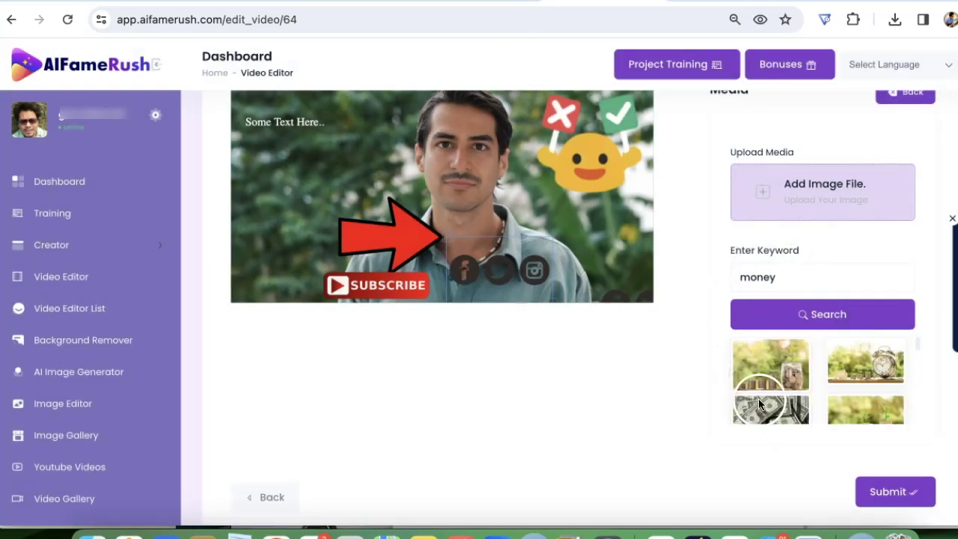
pyautogui.moveTo(758, 398); pyautogui.dragTo(529, 240)
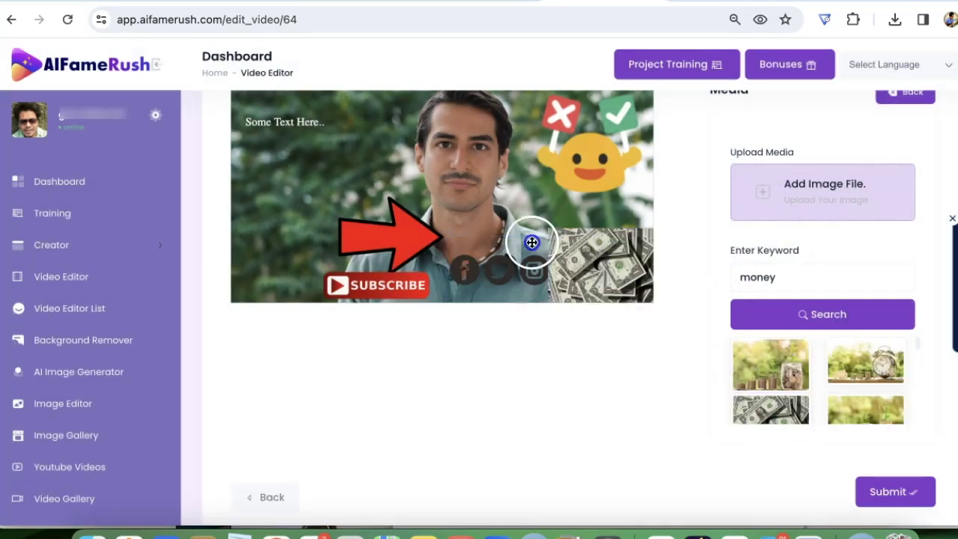
pyautogui.click(902, 119)
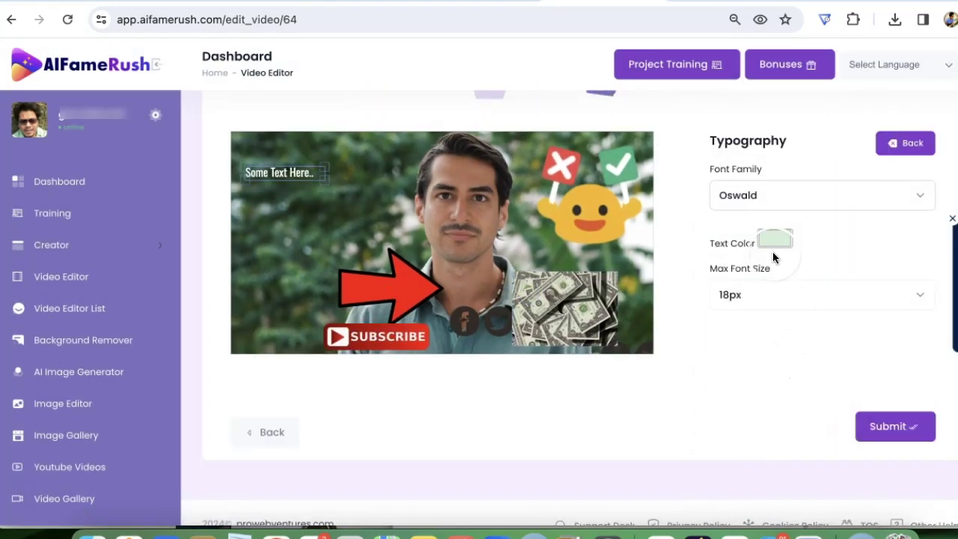
# Change the headline caption to 'MAKE $500 PER DAY' at 30px font size
pyautogui.write('MAKE $500 PER DAY')
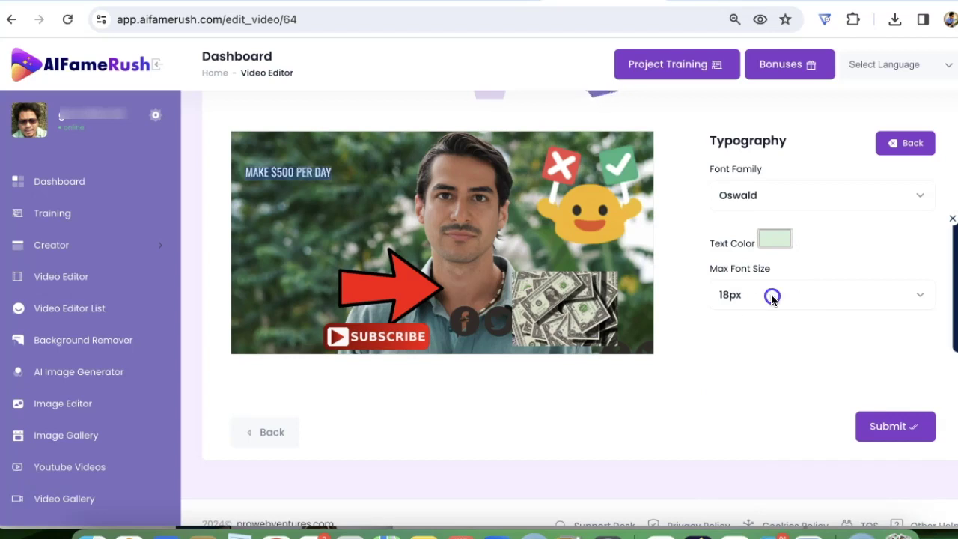
pyautogui.click(751, 220)
pyautogui.click(810, 226)
pyautogui.click(905, 143)
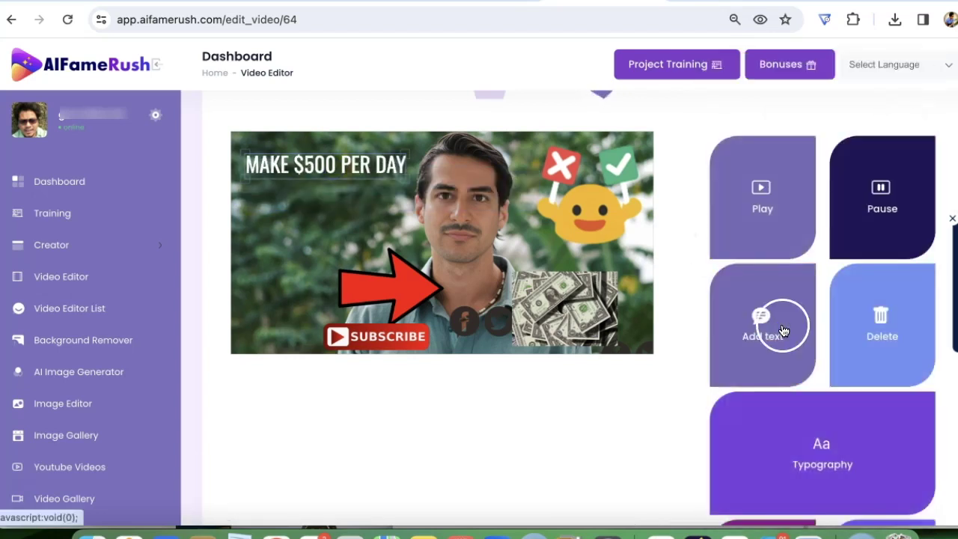
pyautogui.click(779, 330)
pyautogui.write('www')
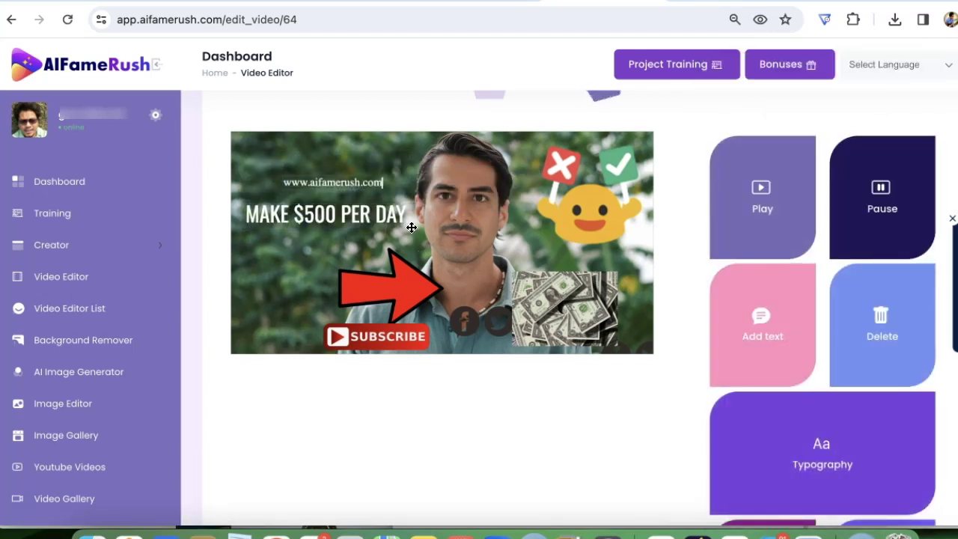
pyautogui.write('.aifamerush.com')
pyautogui.click(822, 449)
pyautogui.click(790, 274)
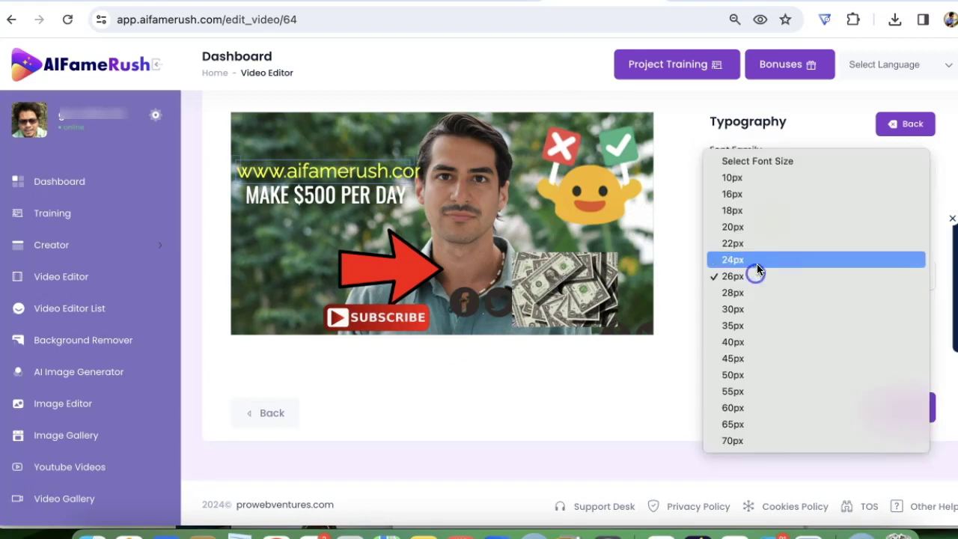
pyautogui.click(757, 261)
pyautogui.moveTo(371, 183); pyautogui.dragTo(370, 179)
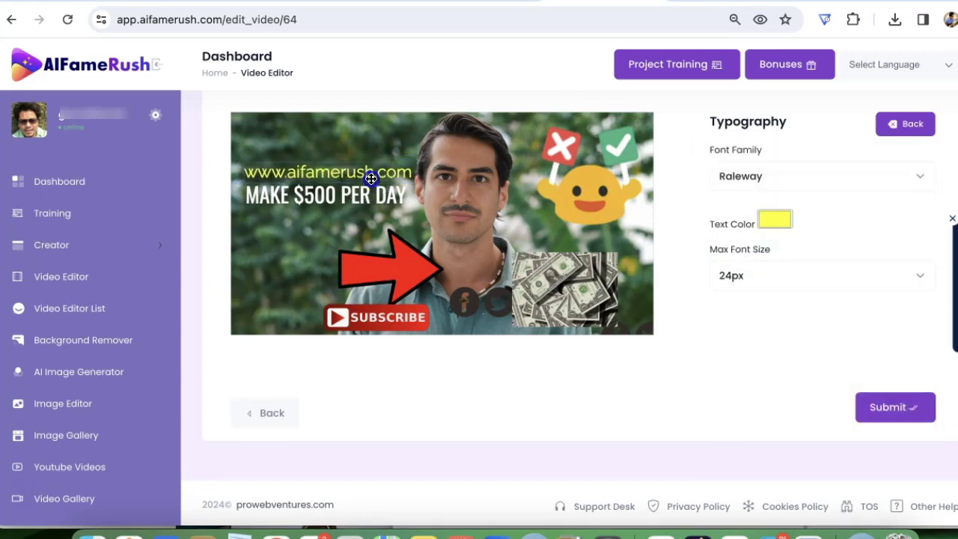
pyautogui.click(906, 124)
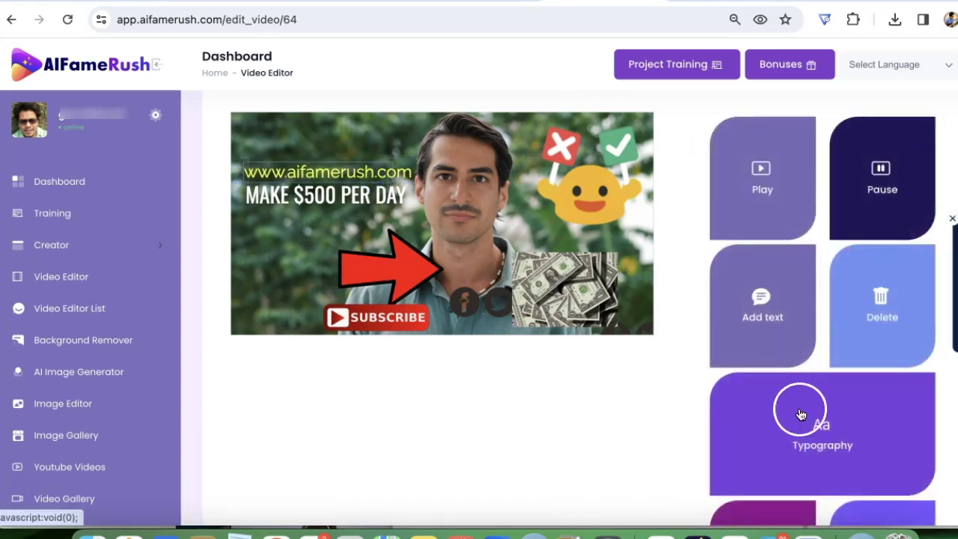
# Set the video's aspect ratio to 16:9
pyautogui.scroll(-3, 801, 419)
pyautogui.scroll(-2, 793, 419)
pyautogui.click(767, 338)
pyautogui.click(767, 325)
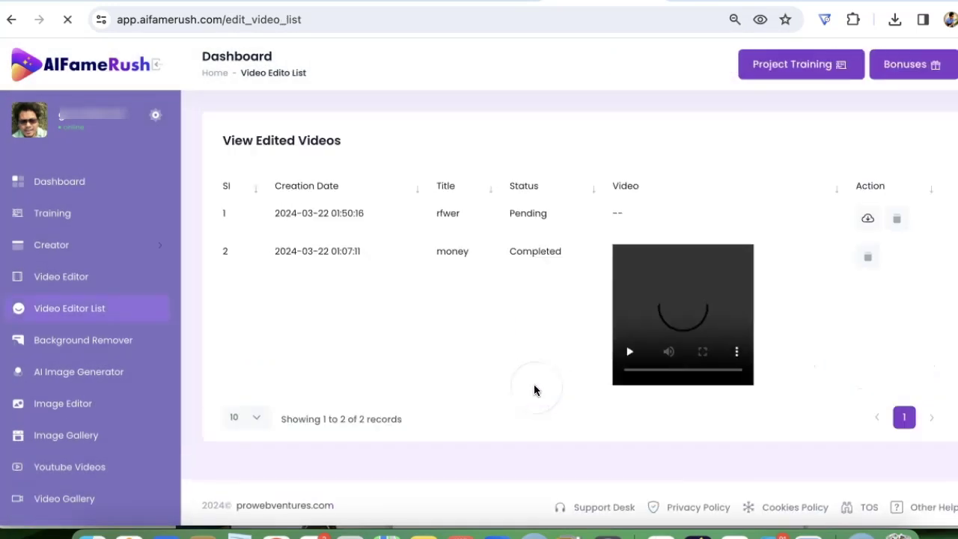
# Download the completed car face-swap from the Video List and open the image
pyautogui.click(90, 245)
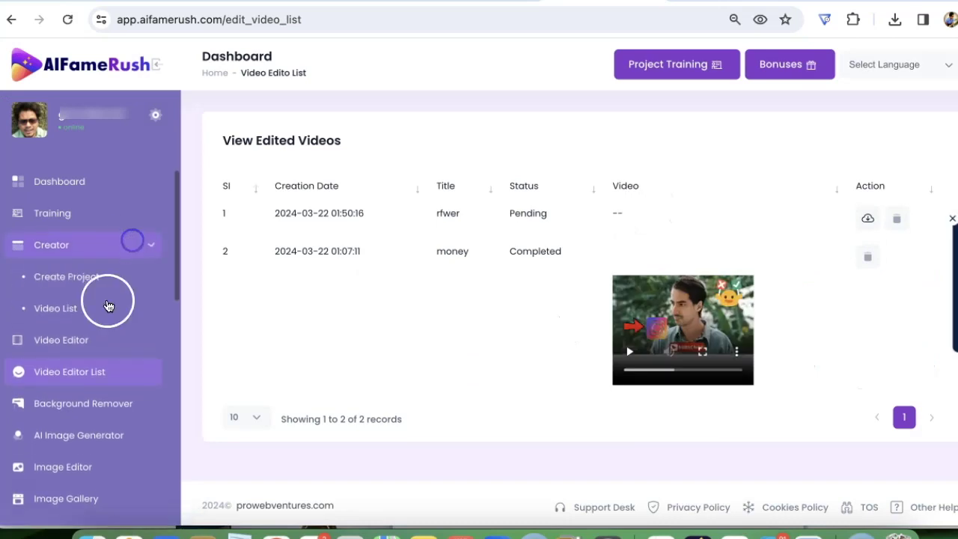
pyautogui.click(108, 306)
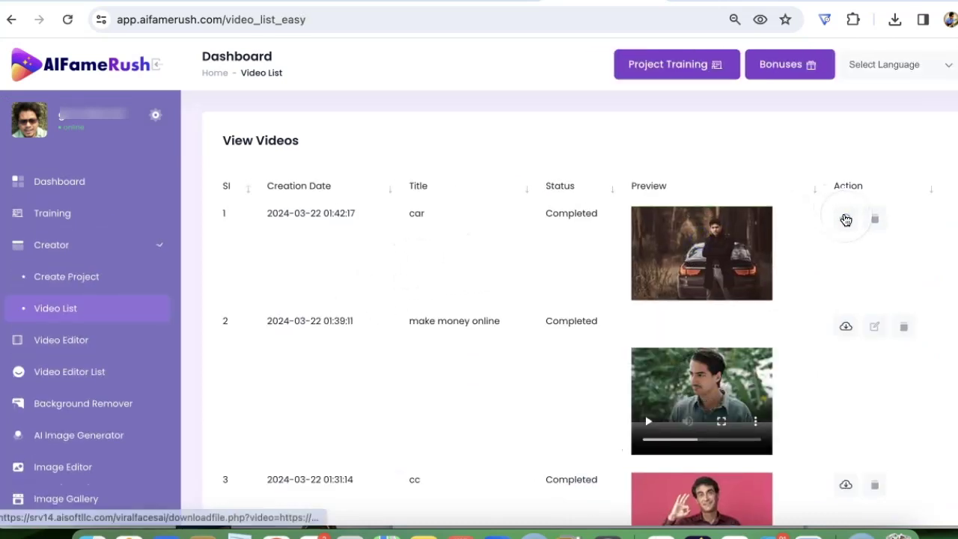
pyautogui.click(845, 217)
pyautogui.click(678, 66)
# Move the Preview window aside to compare the car swap with the original photo, then put it back
pyautogui.moveTo(145, 13); pyautogui.dragTo(511, 5)
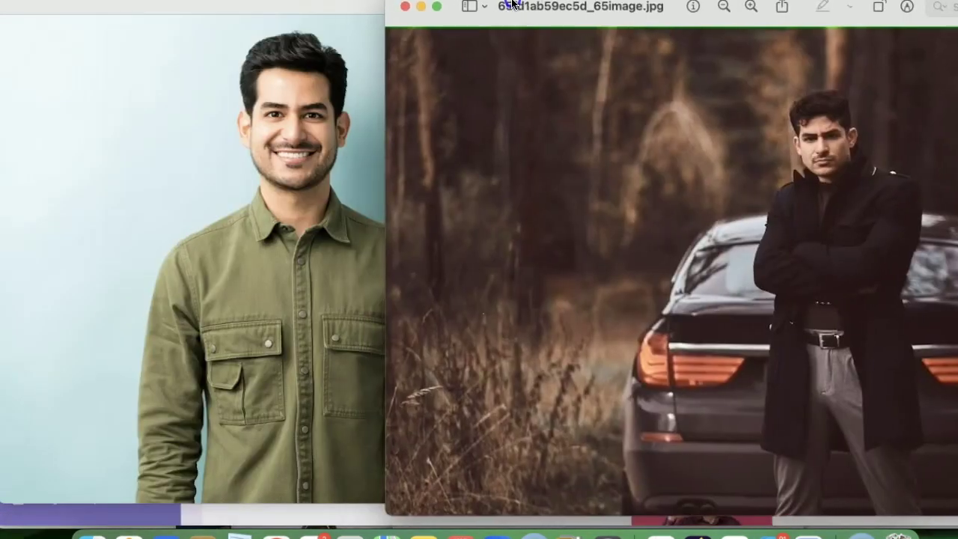
pyautogui.moveTo(410, 4); pyautogui.dragTo(556, 17)
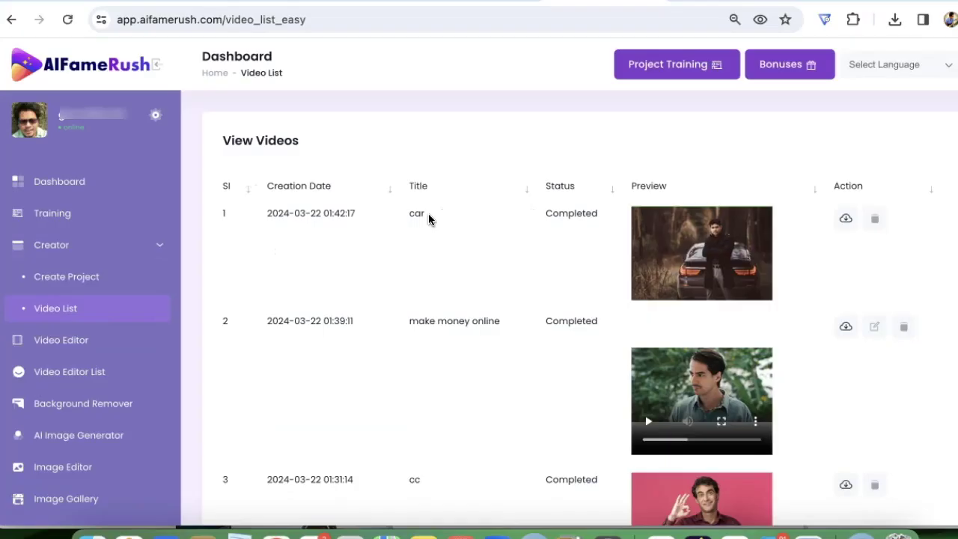
# Go to Video Editor and open the Video Editor List of edited videos
pyautogui.click(58, 342)
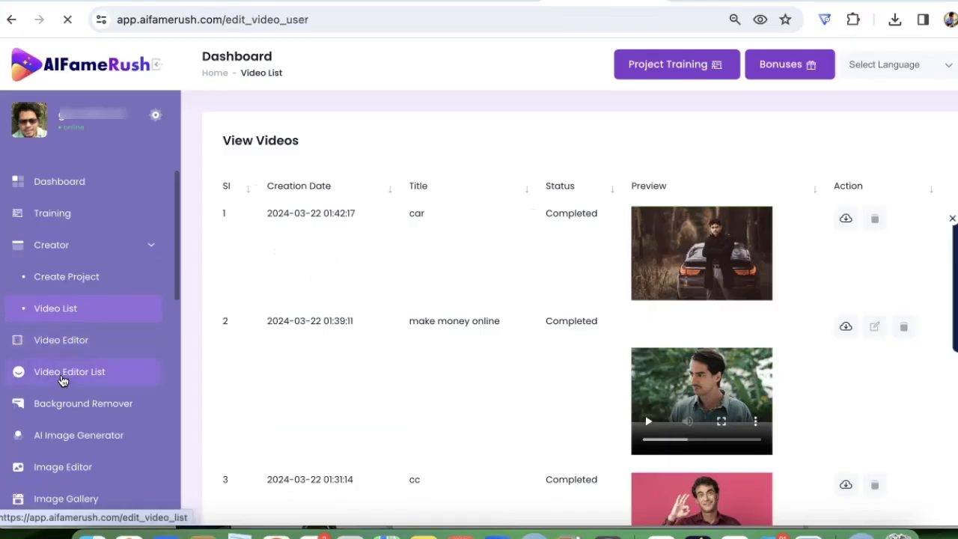
pyautogui.click(76, 316)
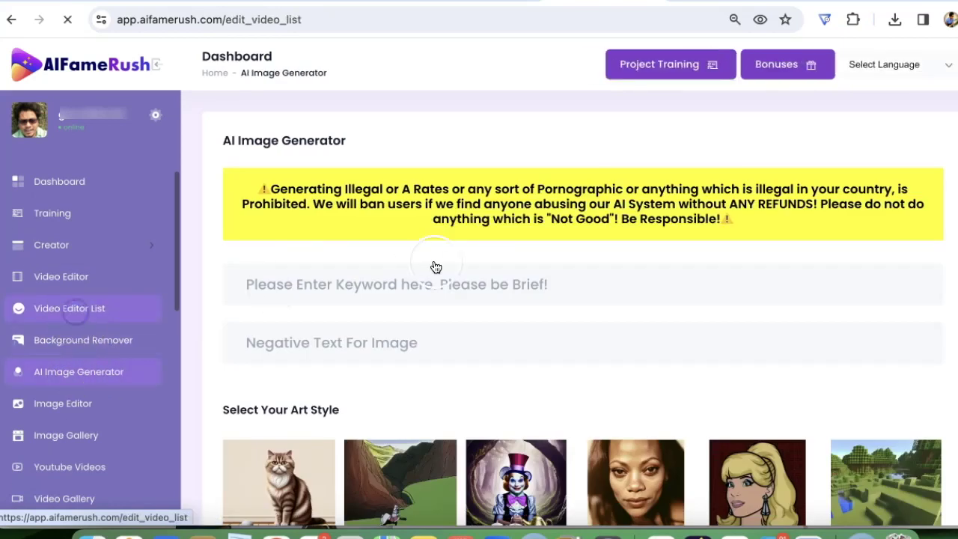